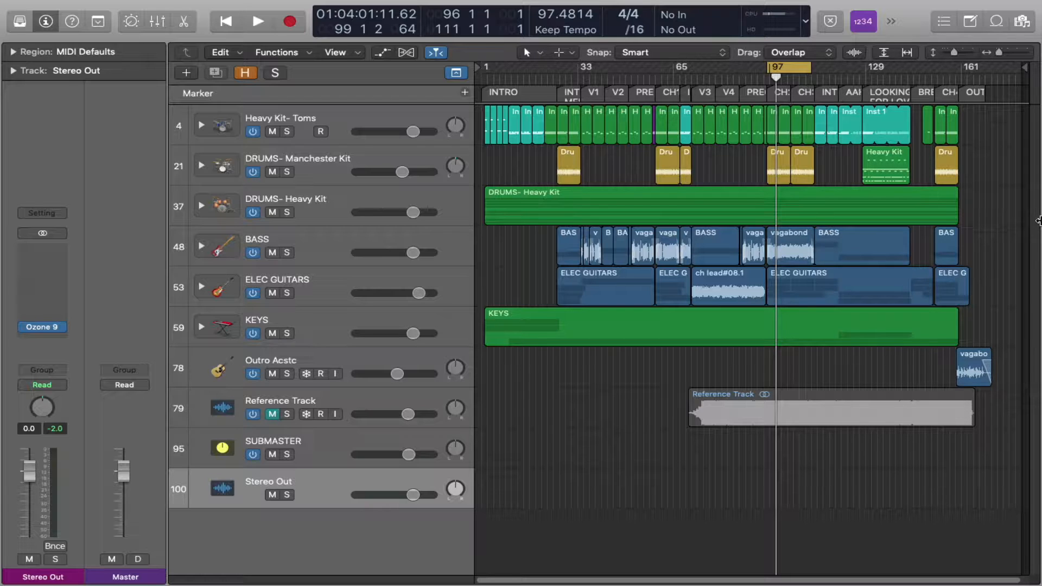
Play back the full mix from the chorus near bar 97 and stop
key(space)
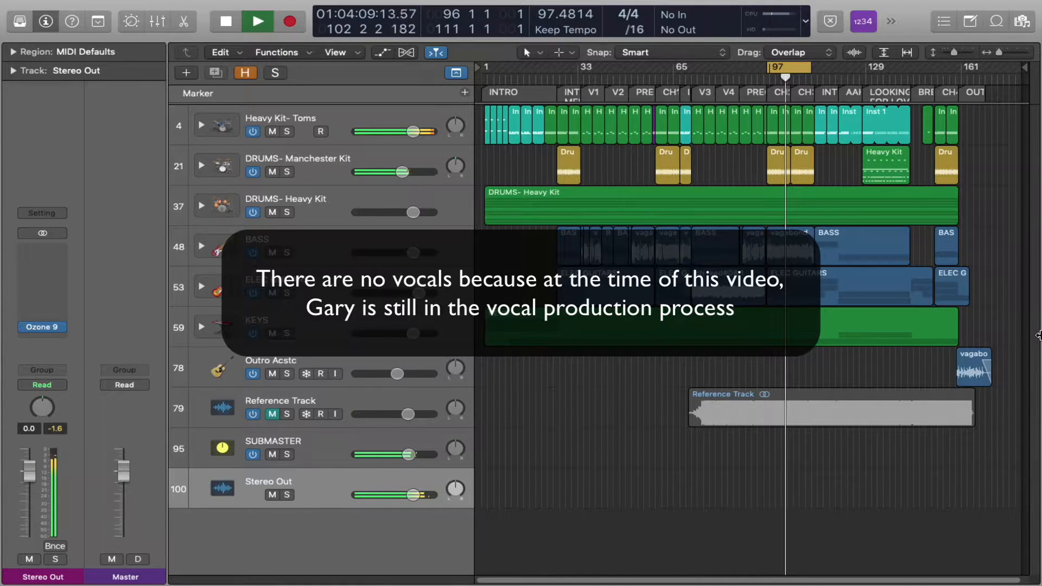
key(space)
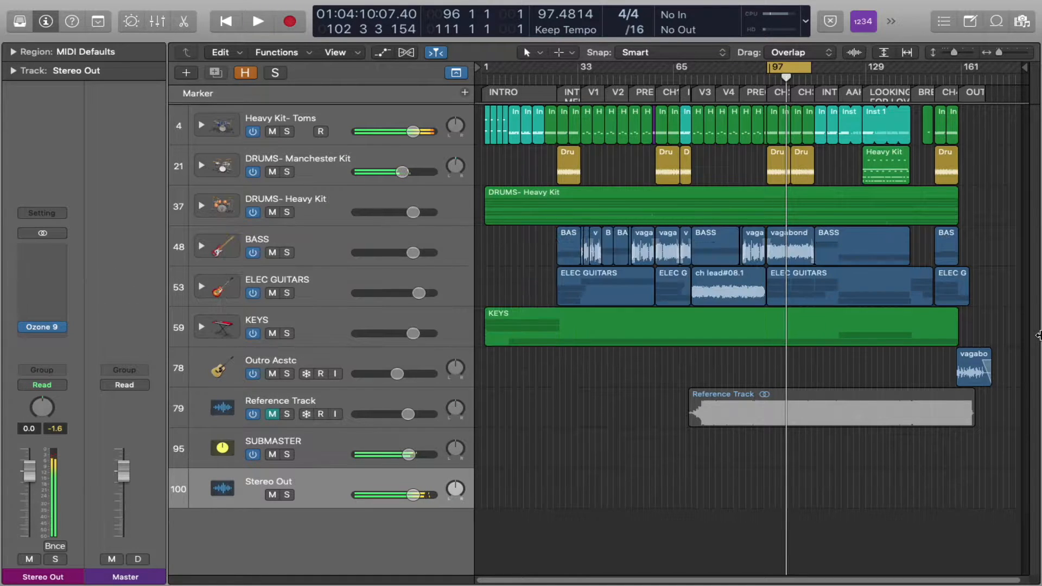
Solo the Reference Track and insert a stereo Ozone 9 Match EQ on its channel
click(382, 391)
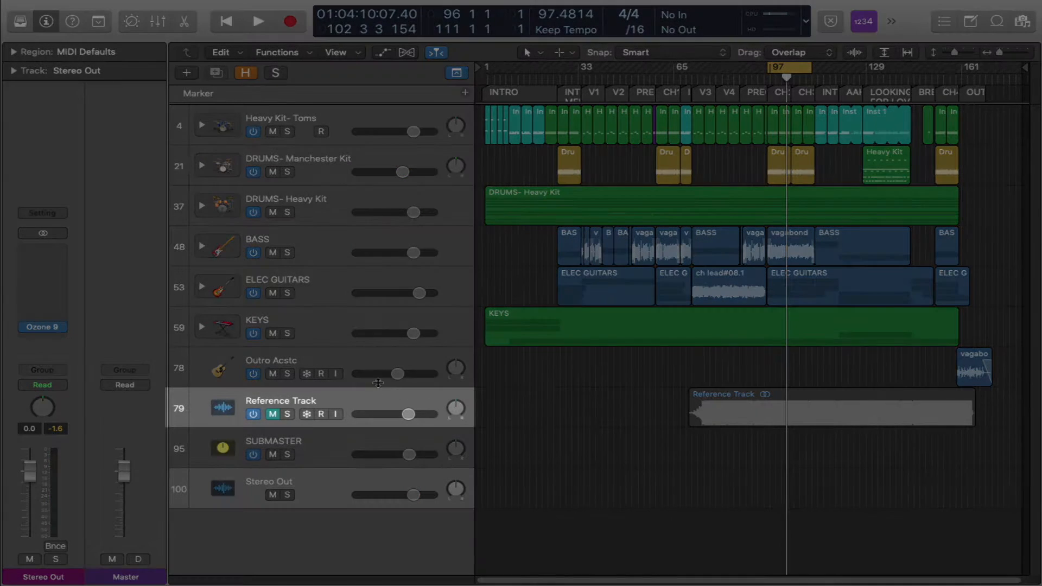
click(375, 404)
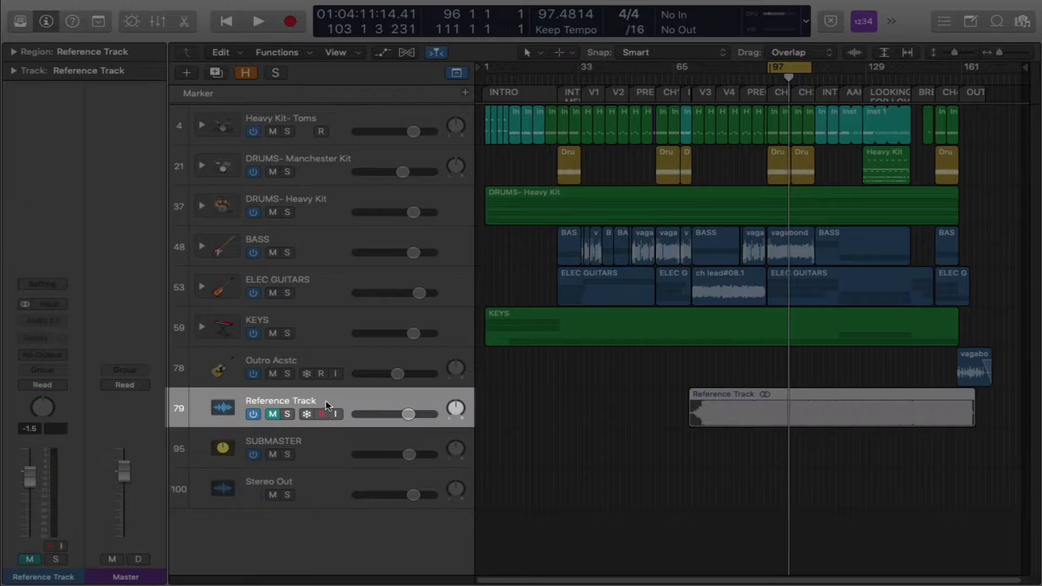
click(287, 414)
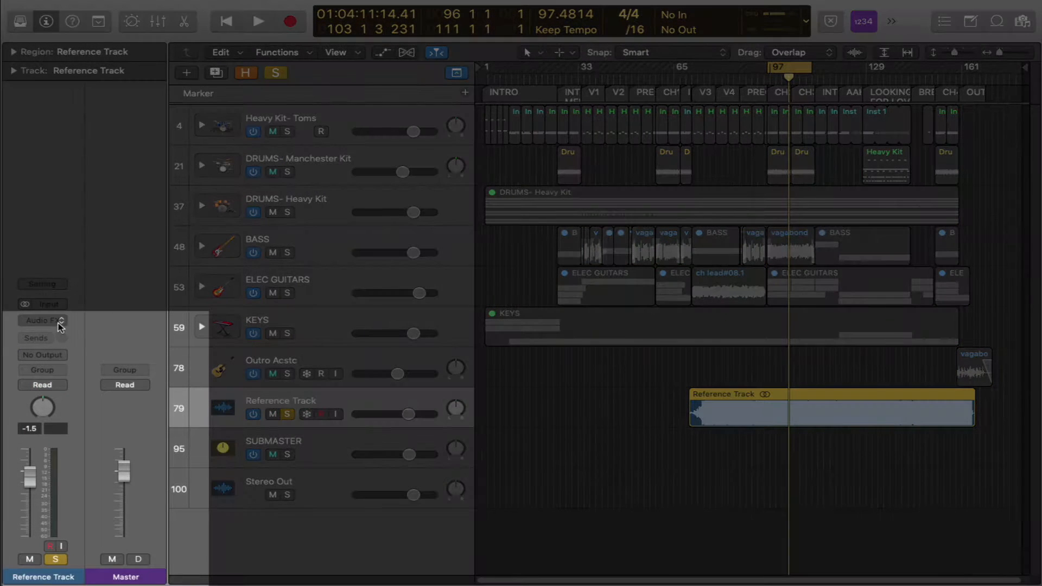
click(56, 321)
mouse_move(82, 353)
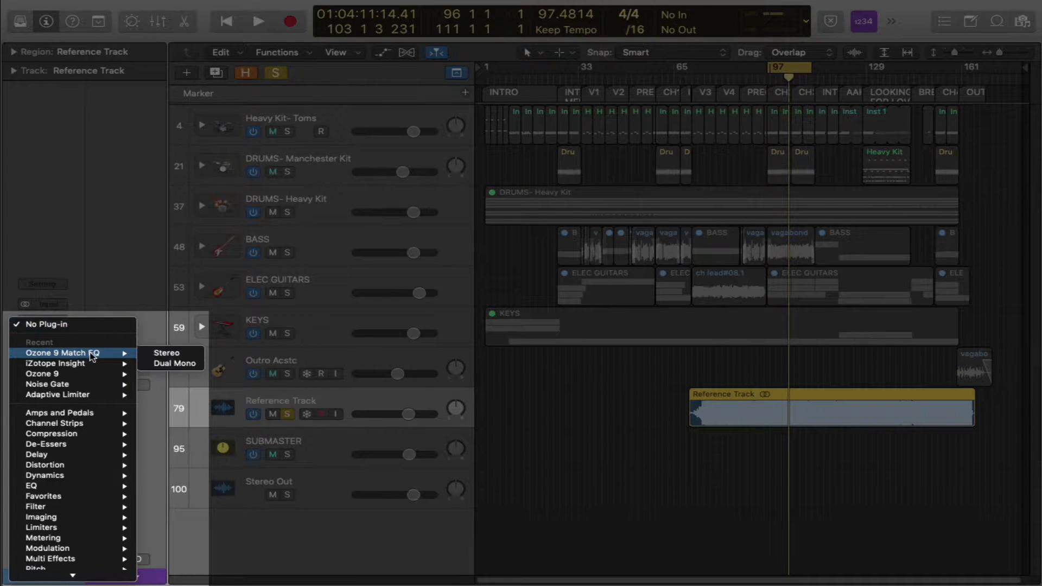
click(163, 353)
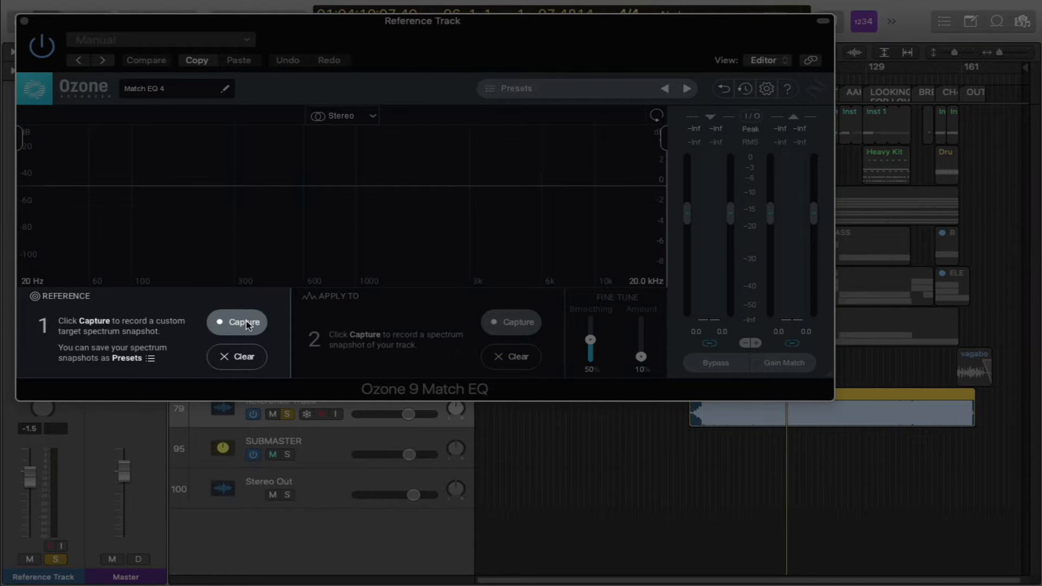
Capture the Reference Track's spectrum as the Match EQ reference during playback, and close the plug-in window
click(238, 322)
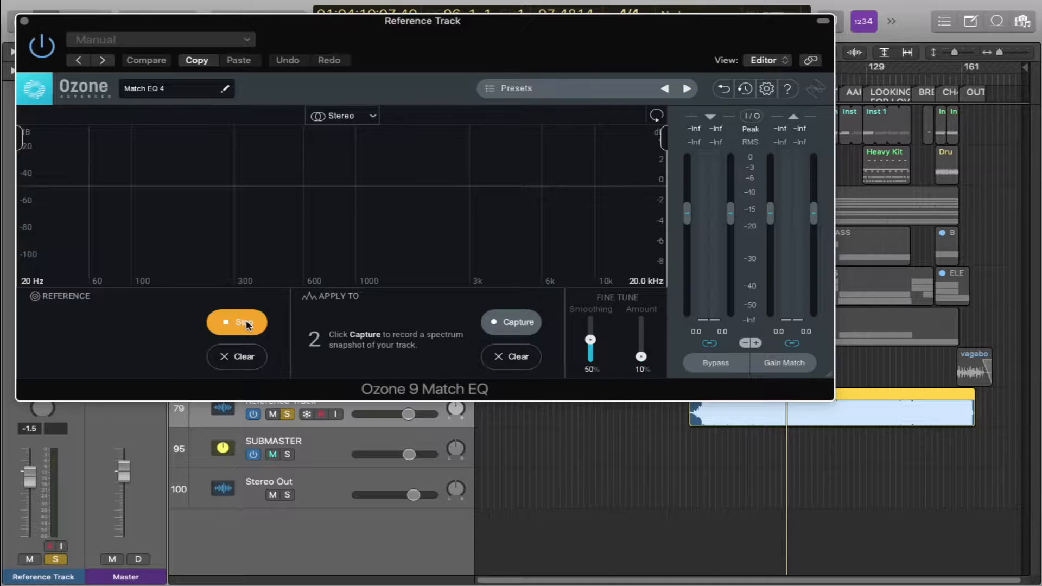
key(space)
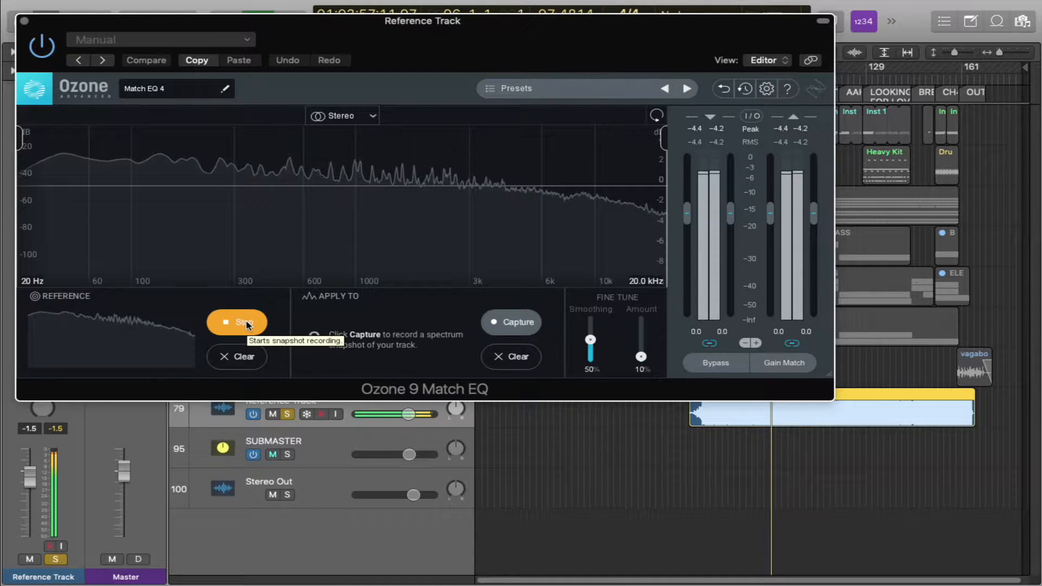
click(247, 324)
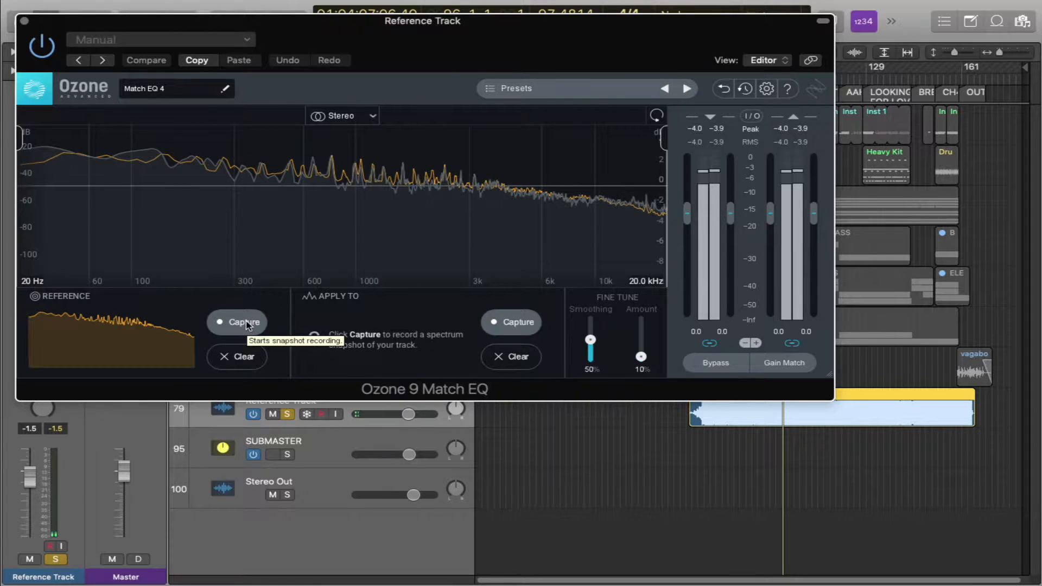
click(24, 22)
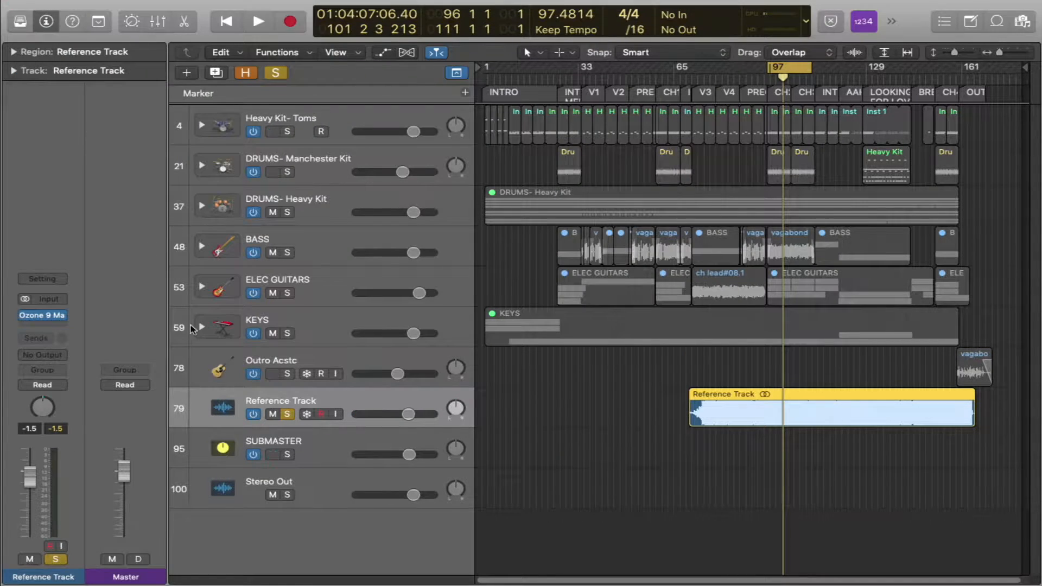
Mute the Reference Track and turn off its solo
click(273, 414)
click(287, 414)
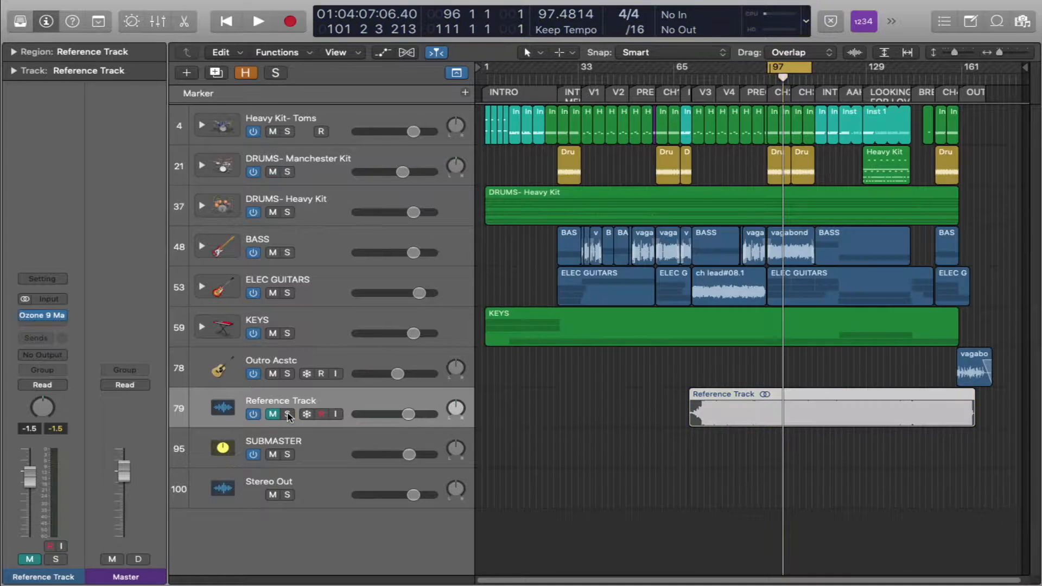
Move the Match EQ plug-in from the Reference Track to the Stereo Out channel in the mixer
key(2)
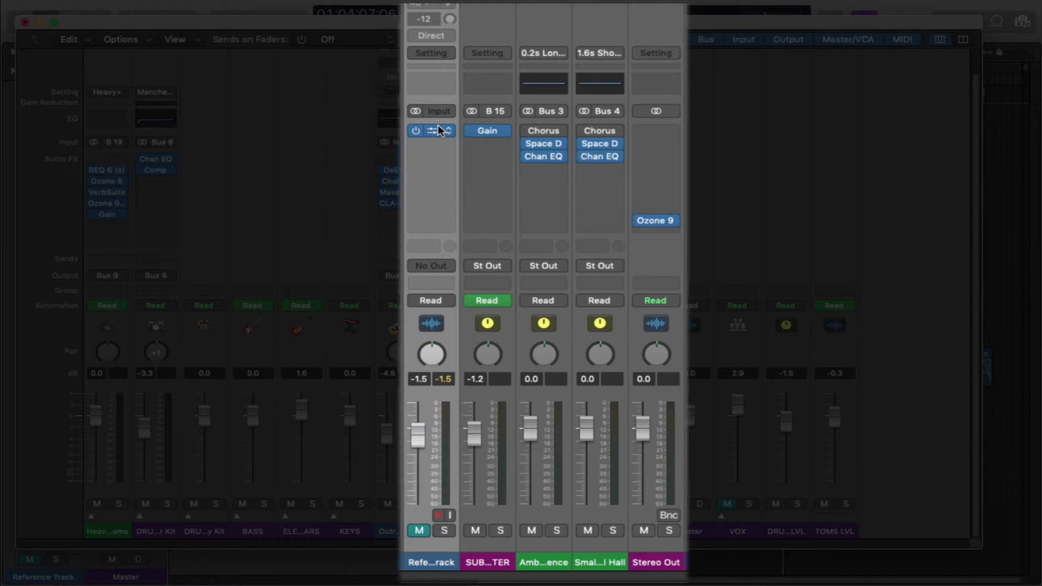
drag(432, 128, 654, 133)
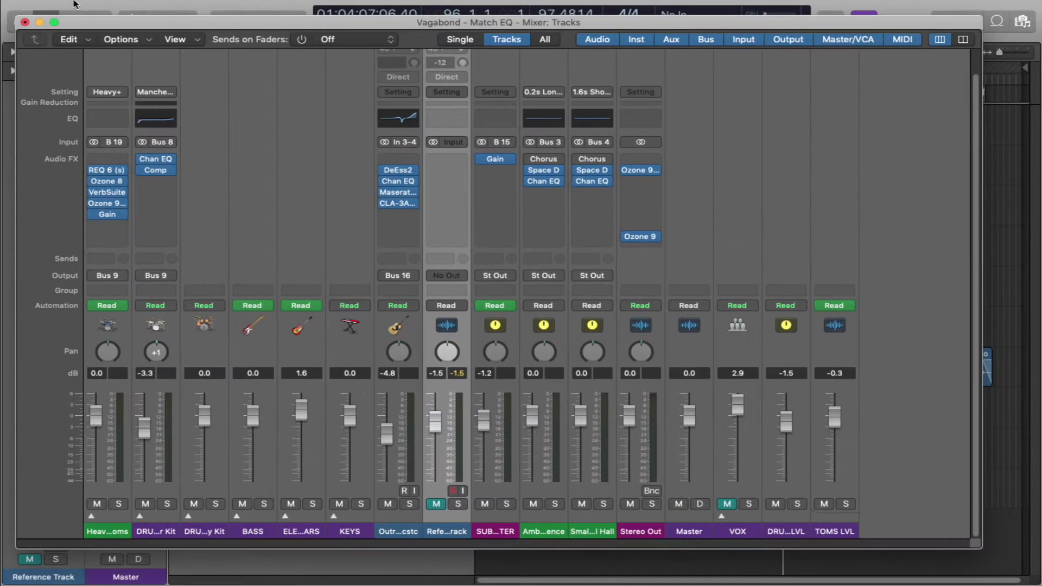
click(24, 22)
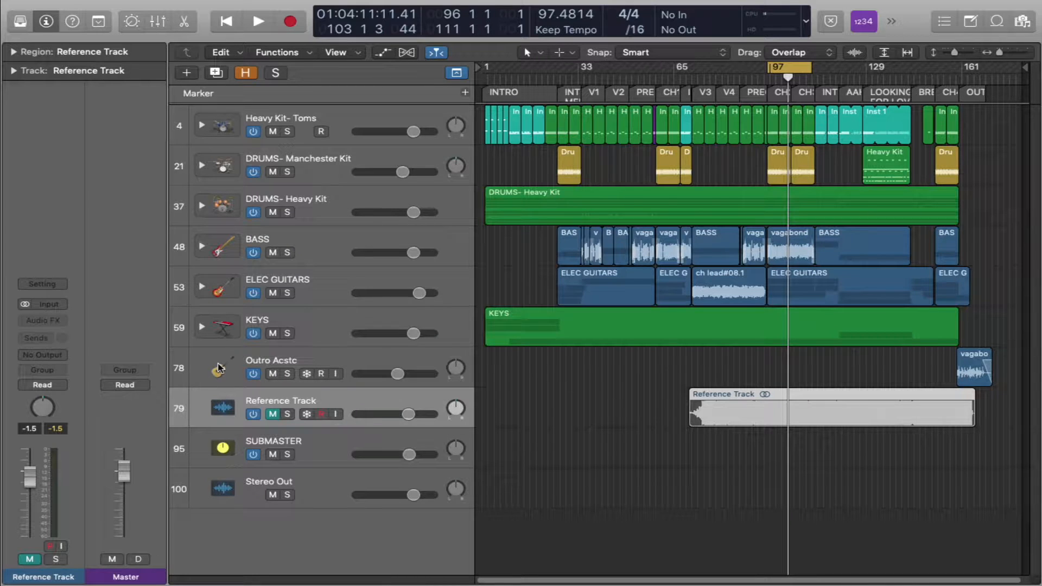
Capture the mix's spectrum as the Apply To snapshot in the Stereo Out channel's Match EQ during playback
click(324, 476)
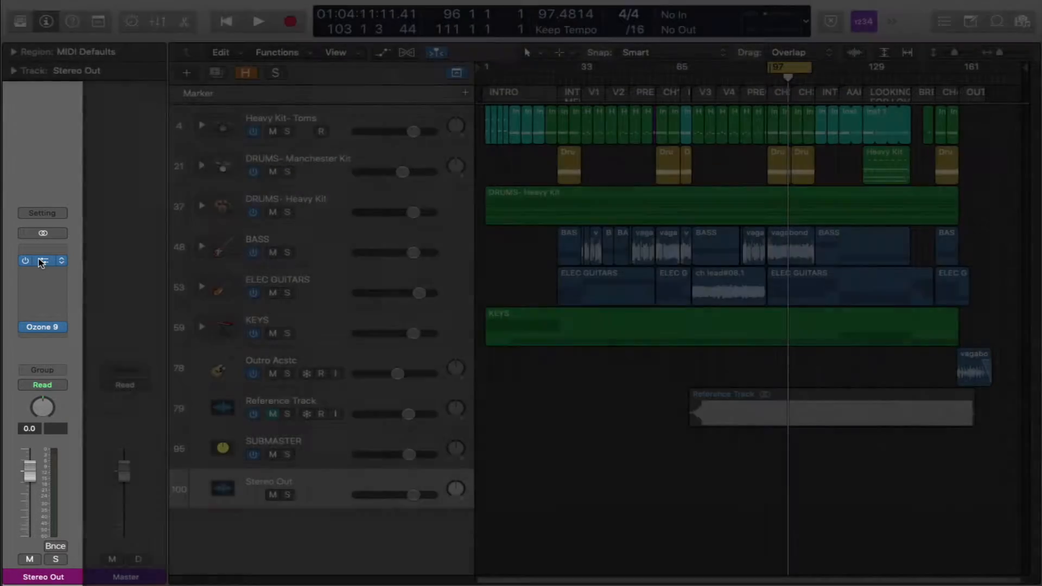
click(40, 261)
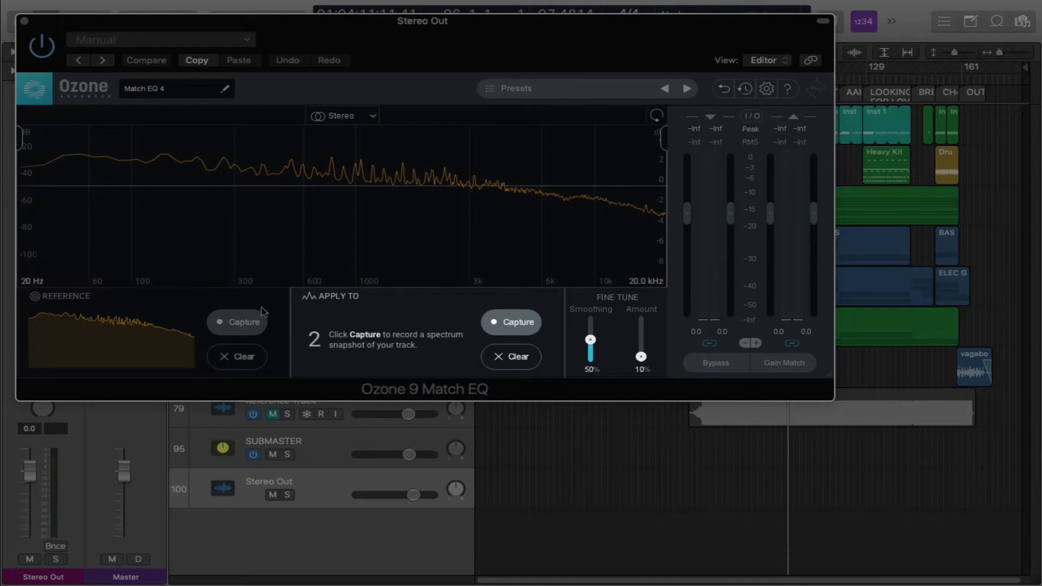
click(511, 323)
key(space)
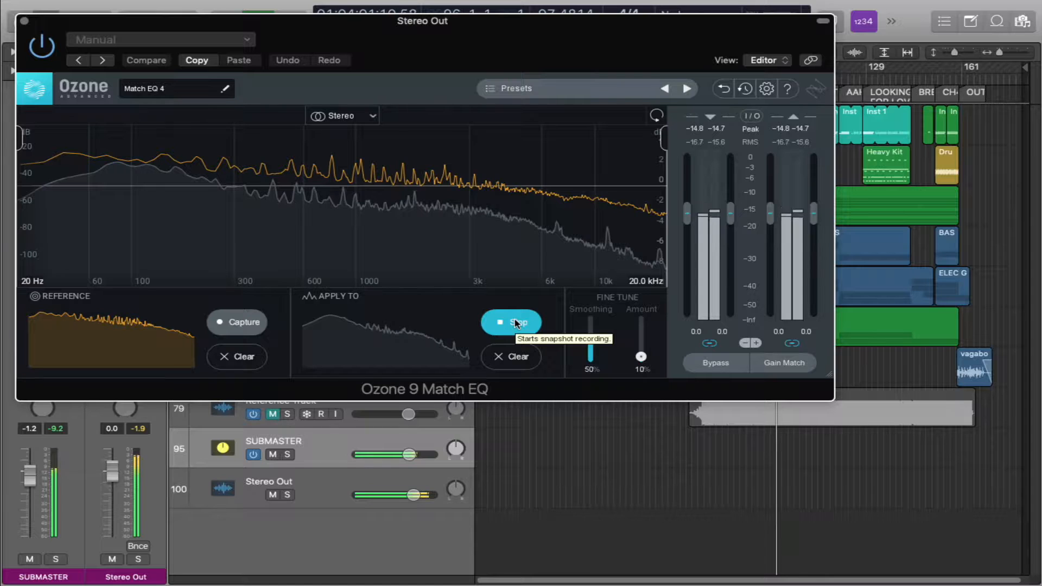
click(515, 323)
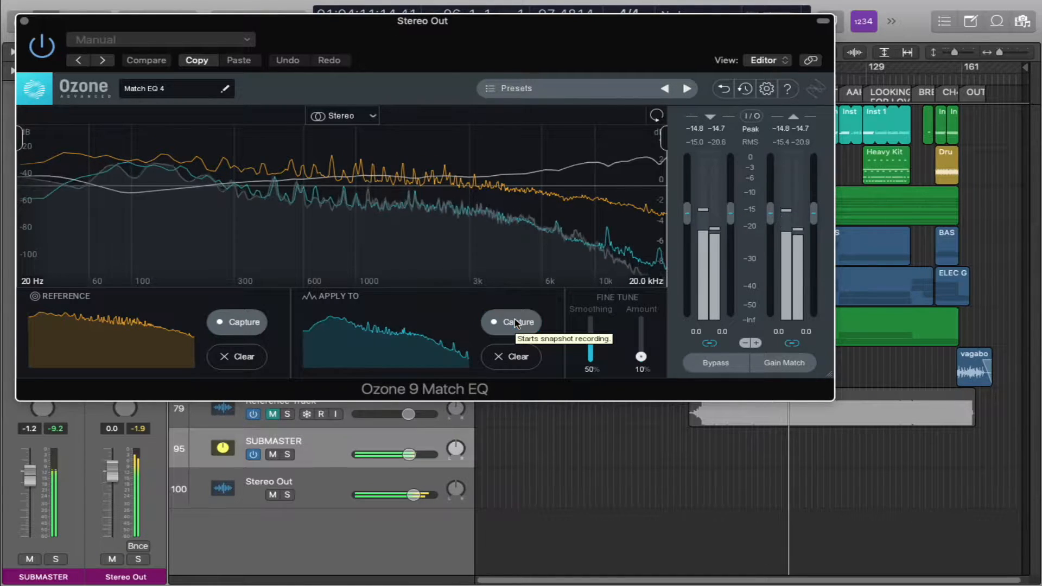
key(space)
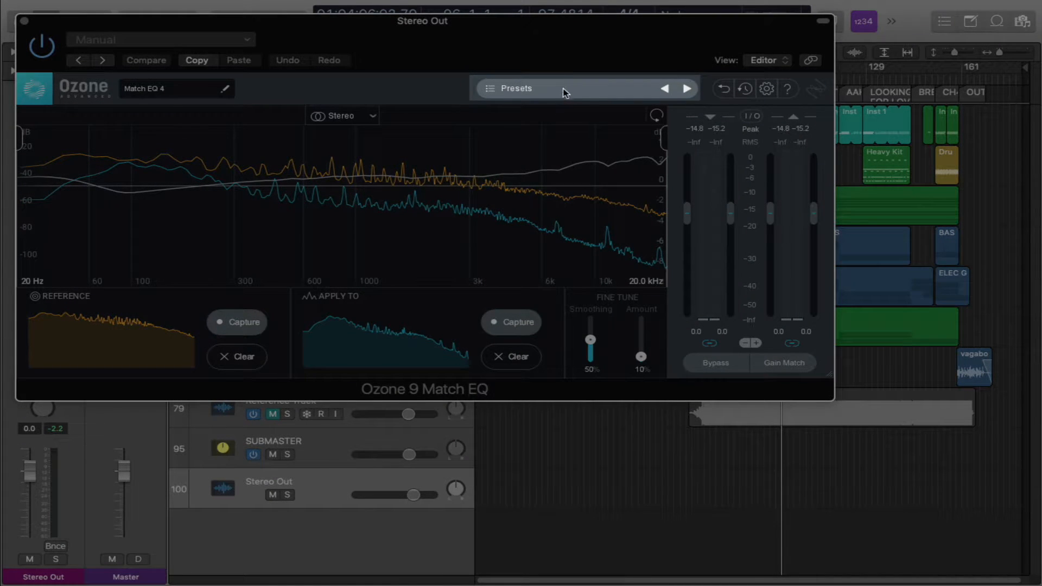
Save the current Match EQ settings as a new preset named Reference and close the plug-in window
click(564, 89)
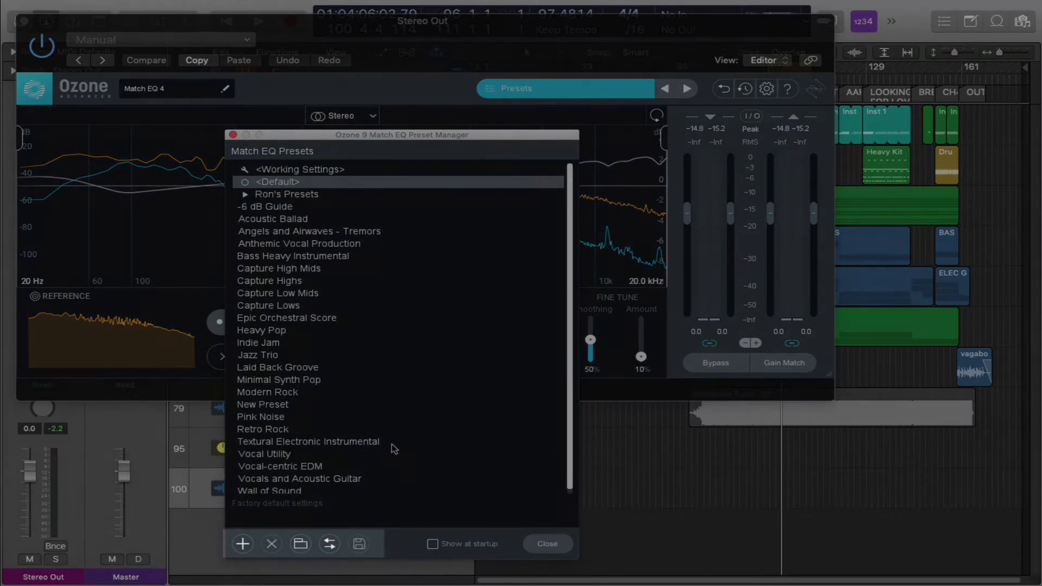
click(242, 543)
text(Re)
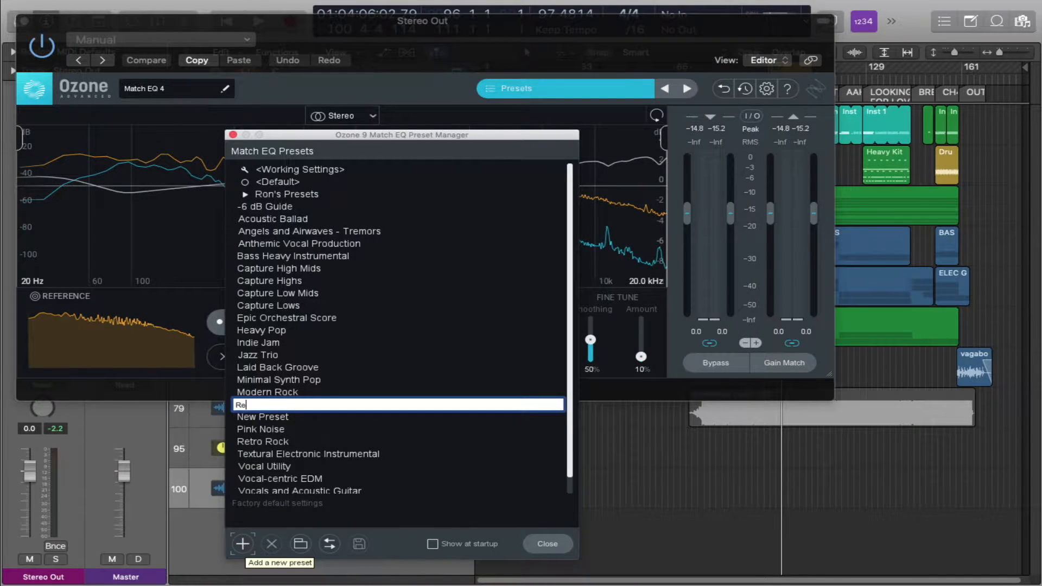
text(ference)
key(Return)
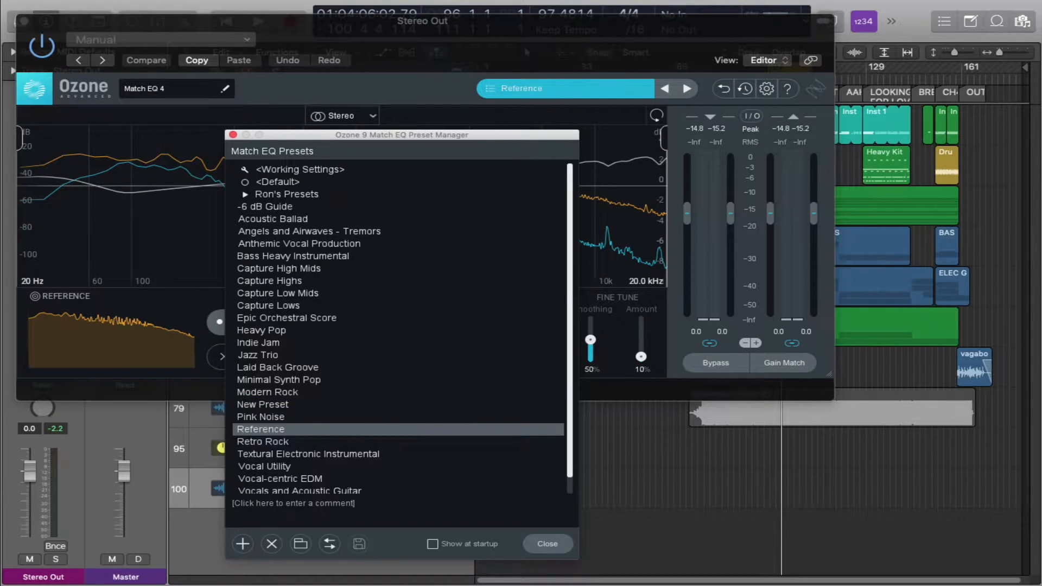
click(552, 544)
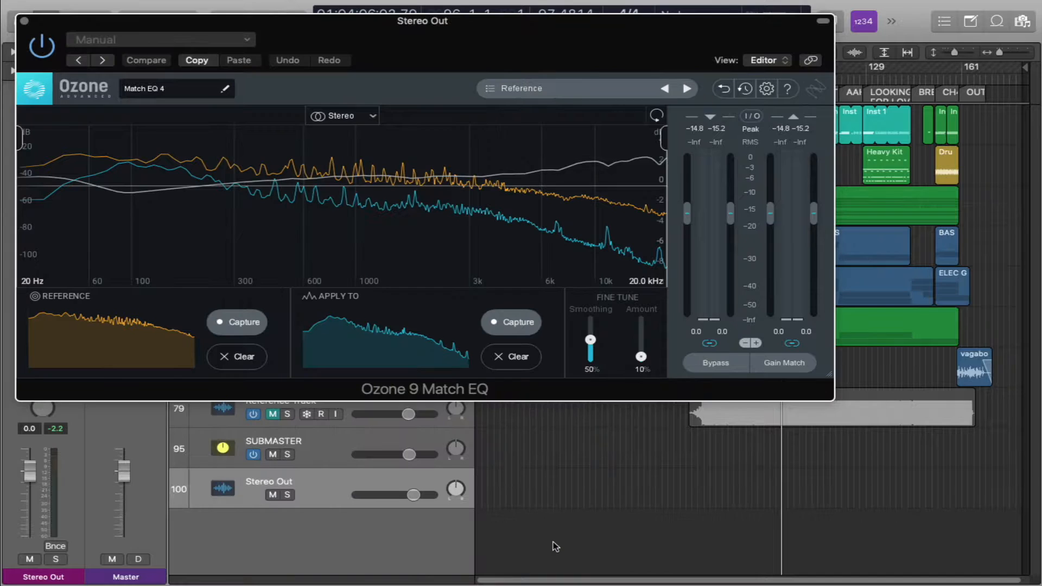
click(25, 21)
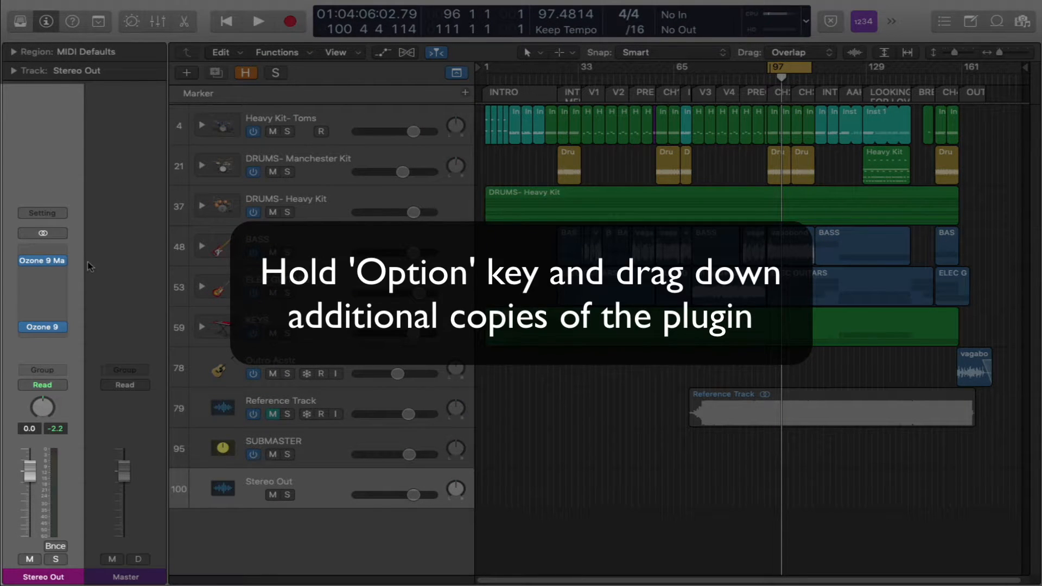
Duplicate the Match EQ on the Stereo Out channel until four instances are stacked above Ozone 9
mouse_move(65, 264)
drag(45, 264, 47, 276)
drag(45, 272, 45, 283)
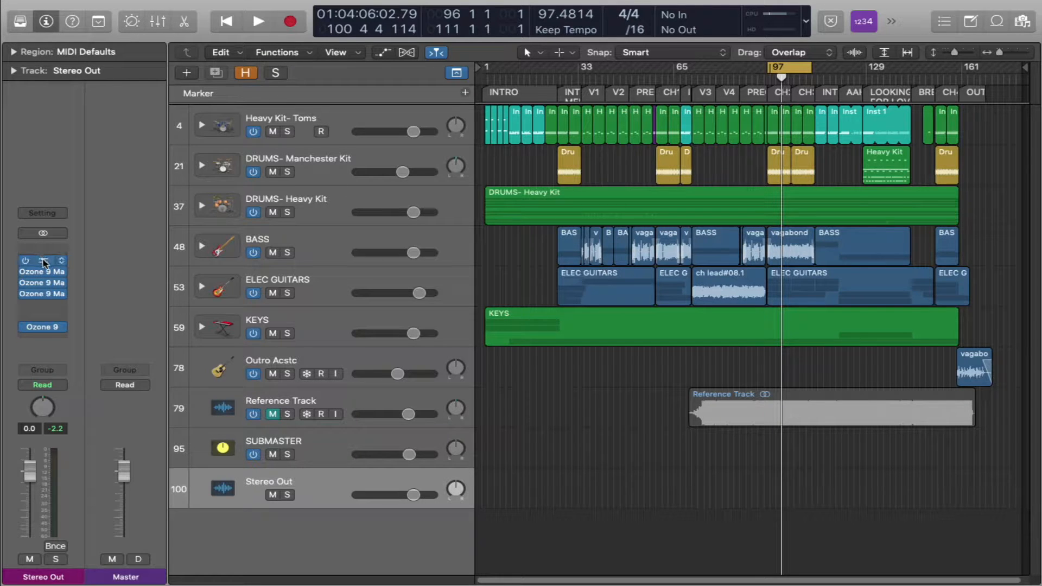
Limit the first Match EQ's matched curve to an upper boundary of 250 Hz
click(45, 263)
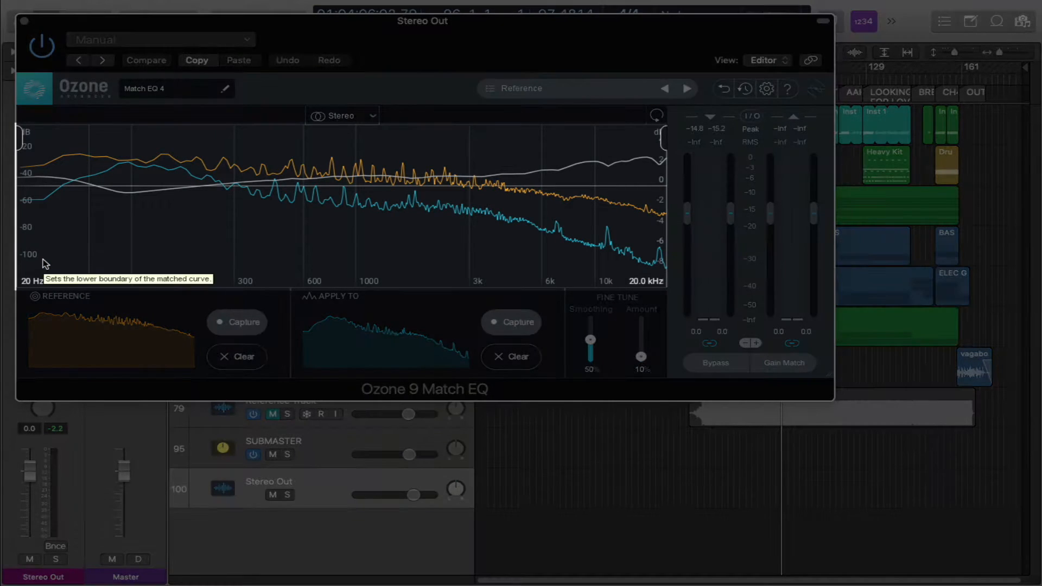
drag(663, 139, 216, 154)
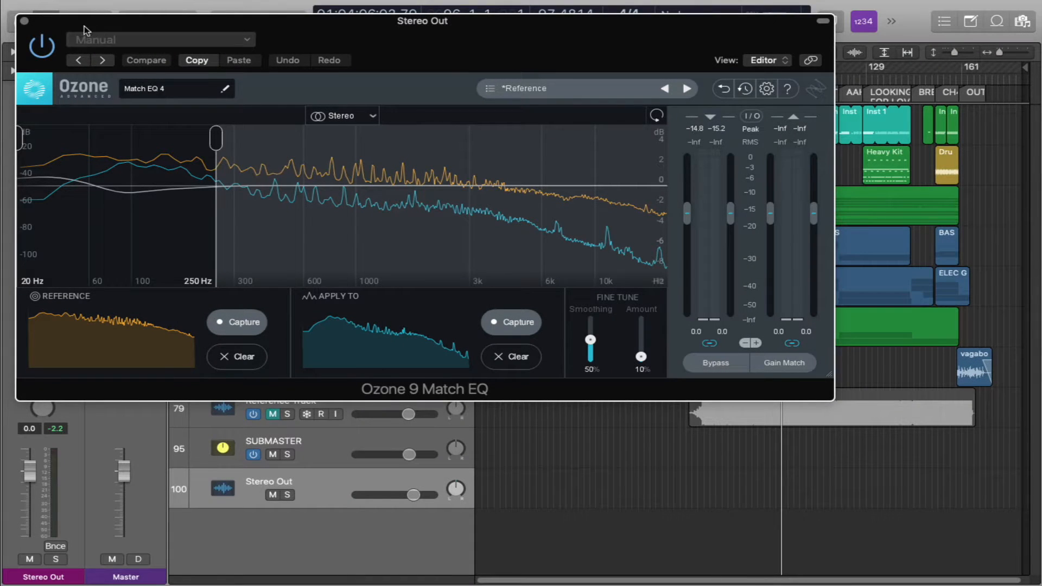
click(24, 23)
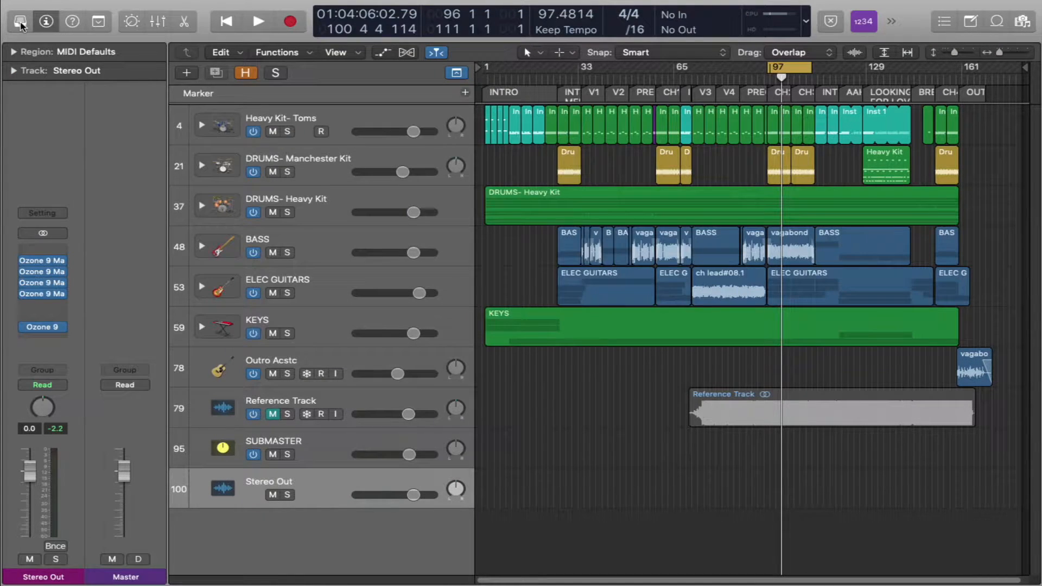
Limit the second Match EQ's matched curve to the range from 250 Hz to 2.0 kHz
click(43, 274)
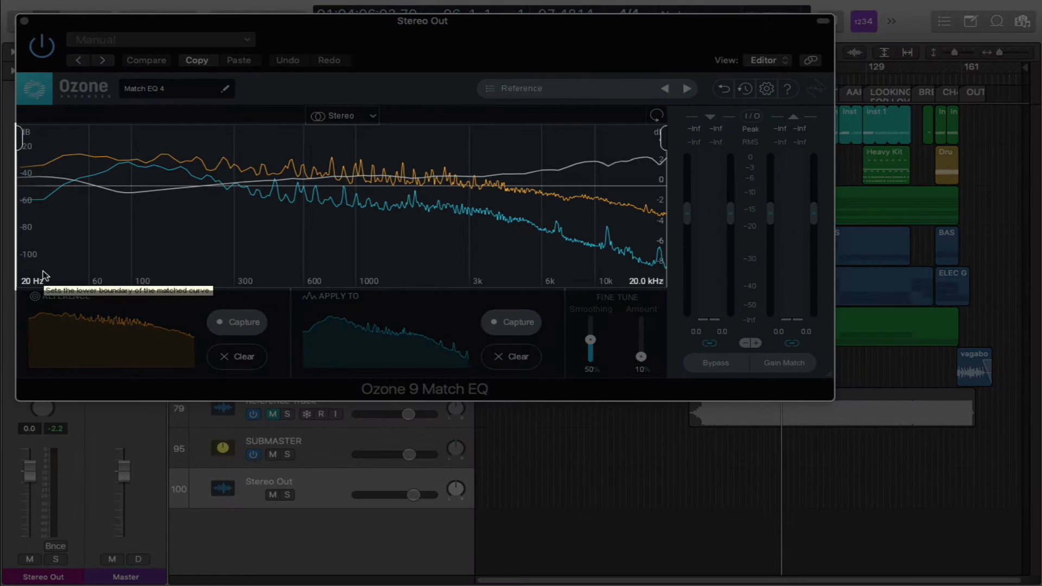
drag(26, 157, 219, 160)
drag(664, 142, 427, 152)
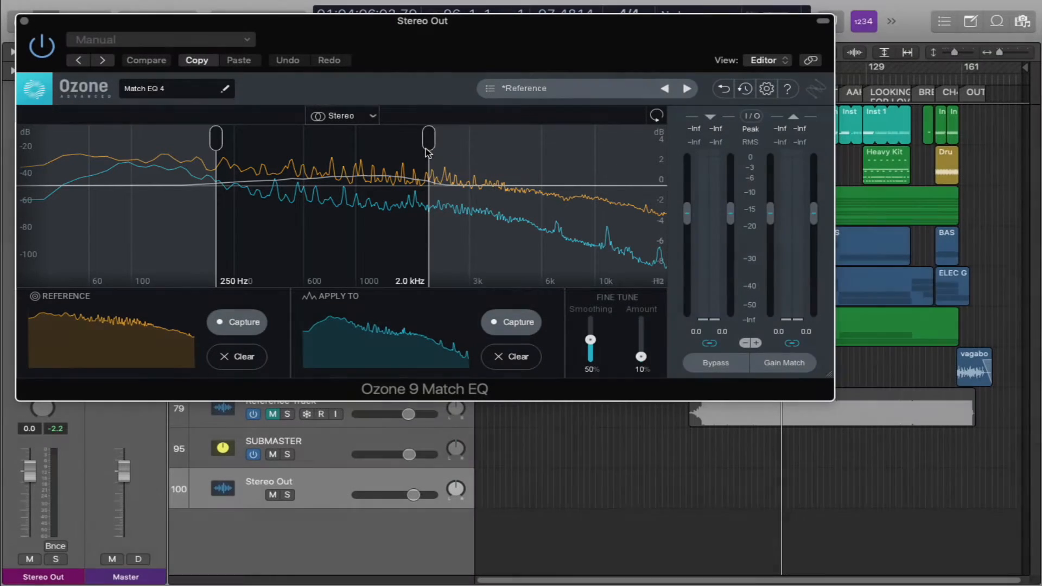
click(25, 22)
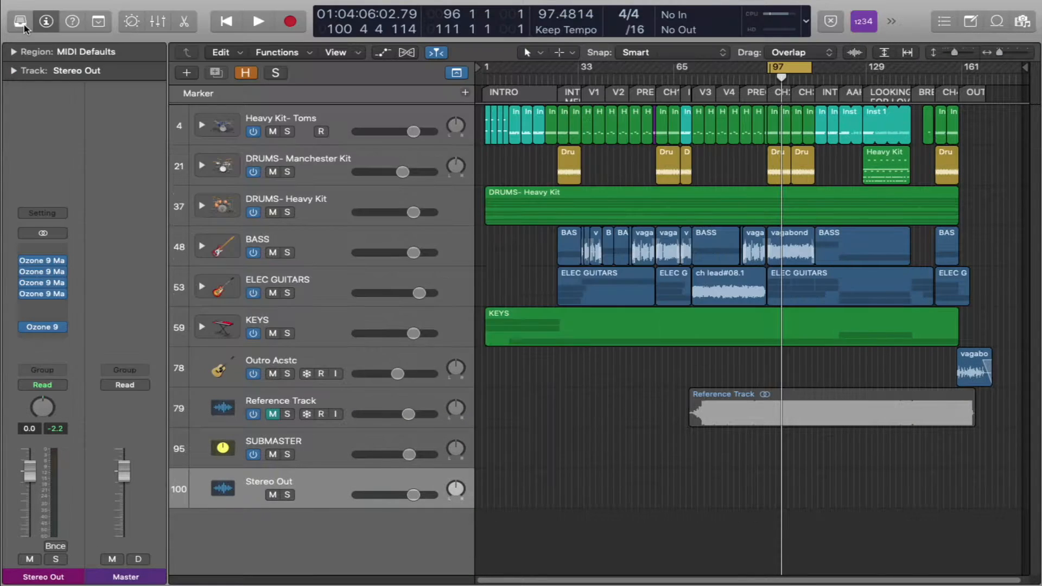
Limit the third Match EQ's matched curve to the range from 2.0 kHz to 7.0 kHz
click(46, 282)
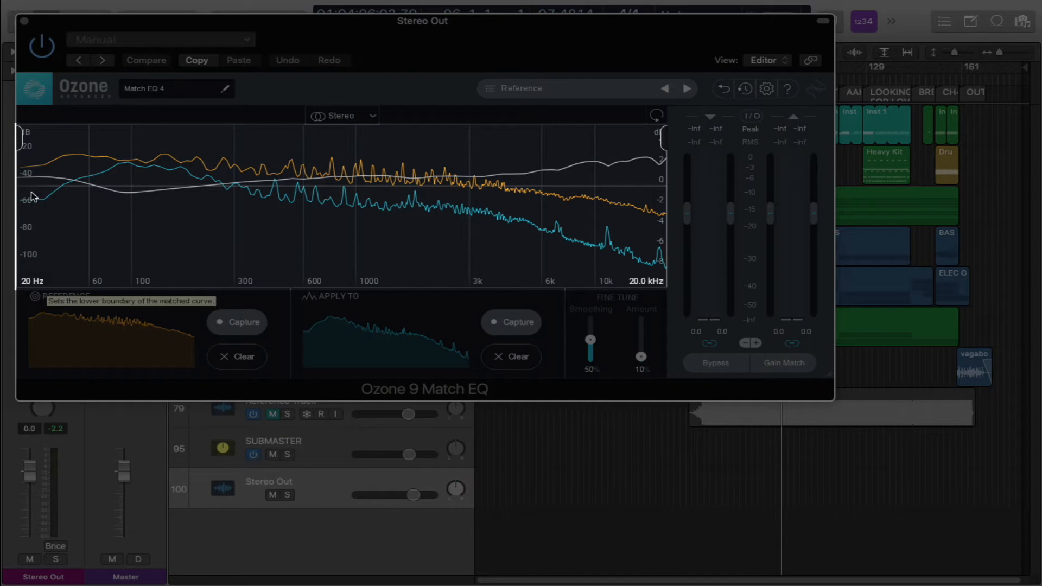
drag(23, 147, 430, 177)
drag(667, 142, 557, 142)
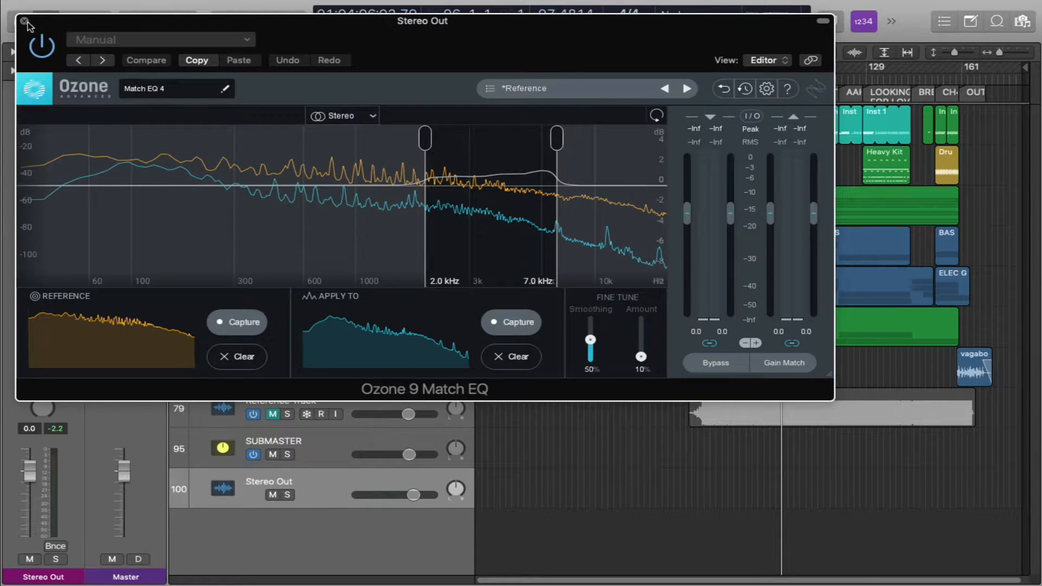
click(24, 21)
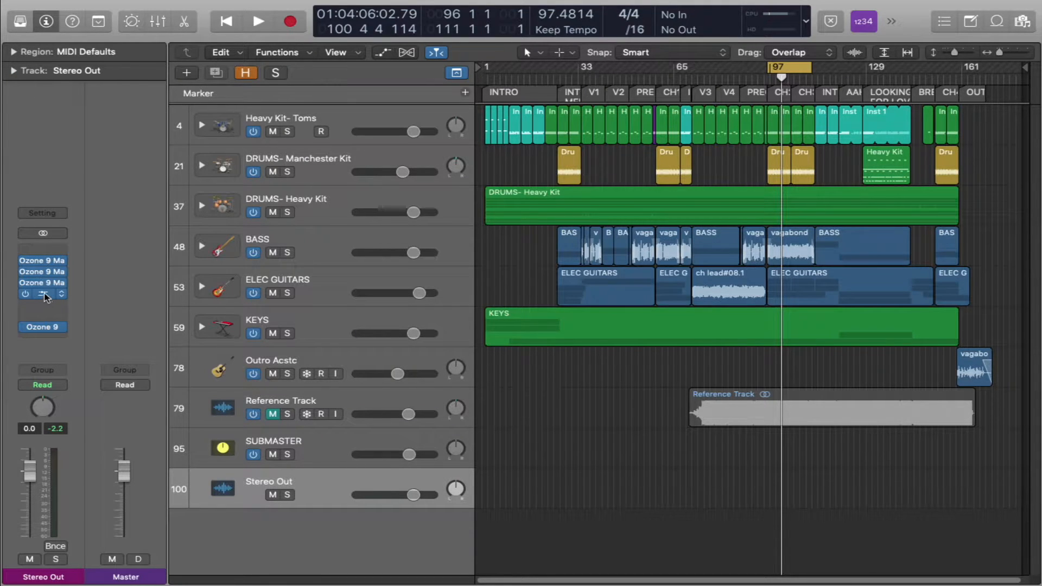
Limit the fourth Match EQ's matched curve to the range from 7.0 kHz to 20.0 kHz
click(45, 296)
drag(20, 135, 563, 146)
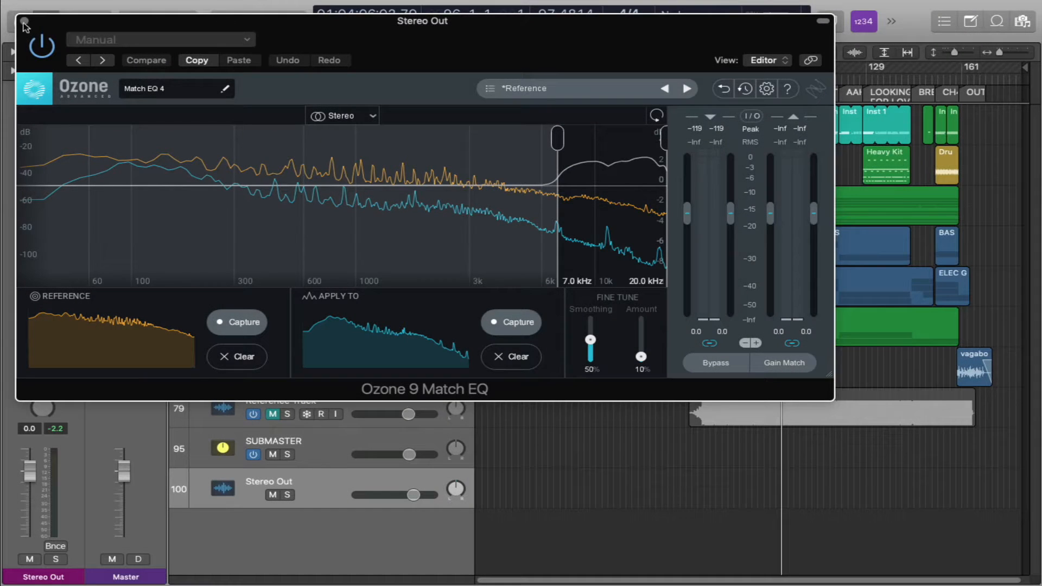
click(23, 21)
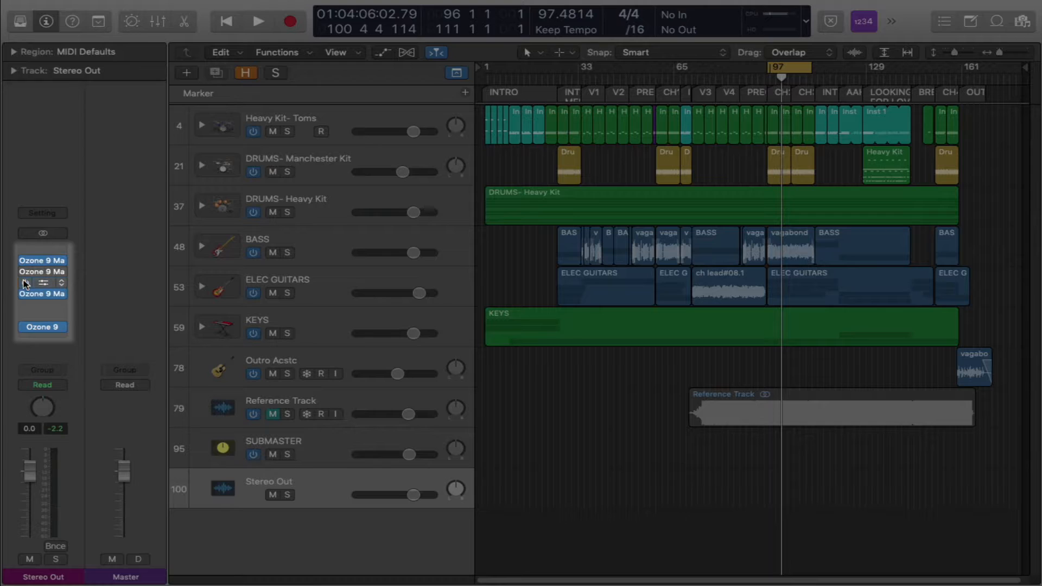
Bypass the second, third and fourth Match EQ instances and start playback with the first Match EQ open
click(24, 294)
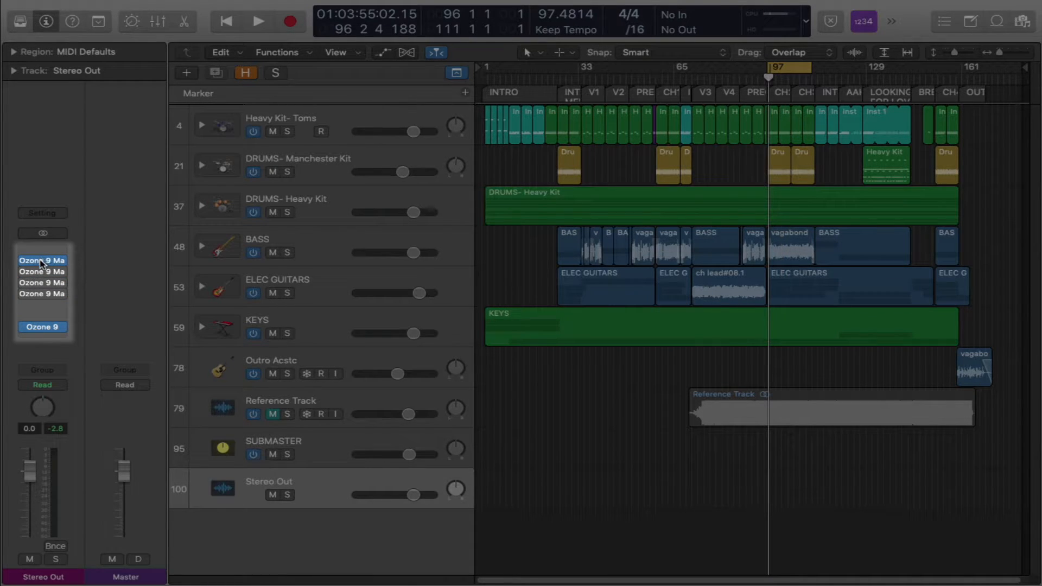
click(42, 264)
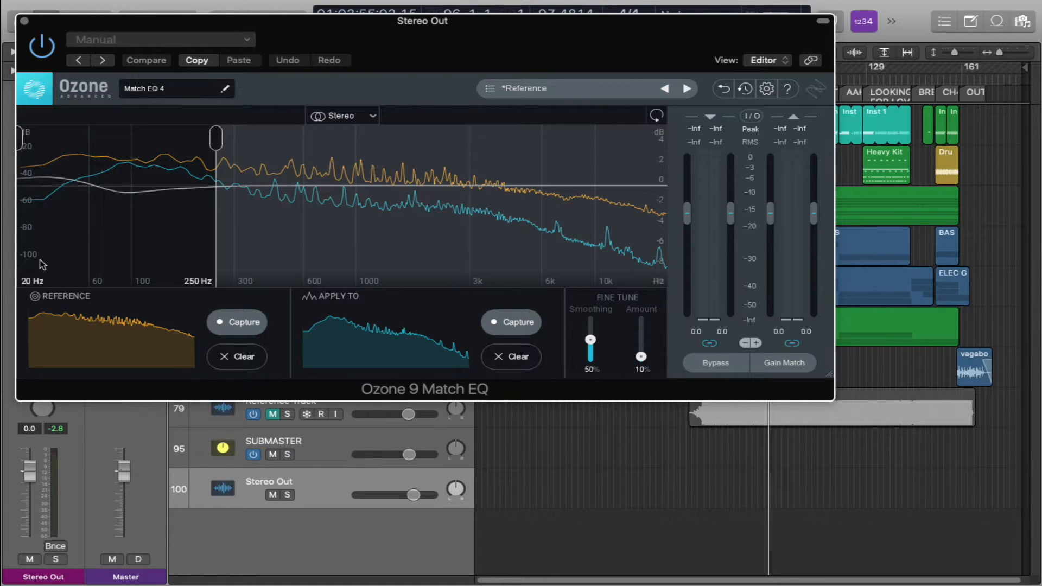
key(comma)
key(space)
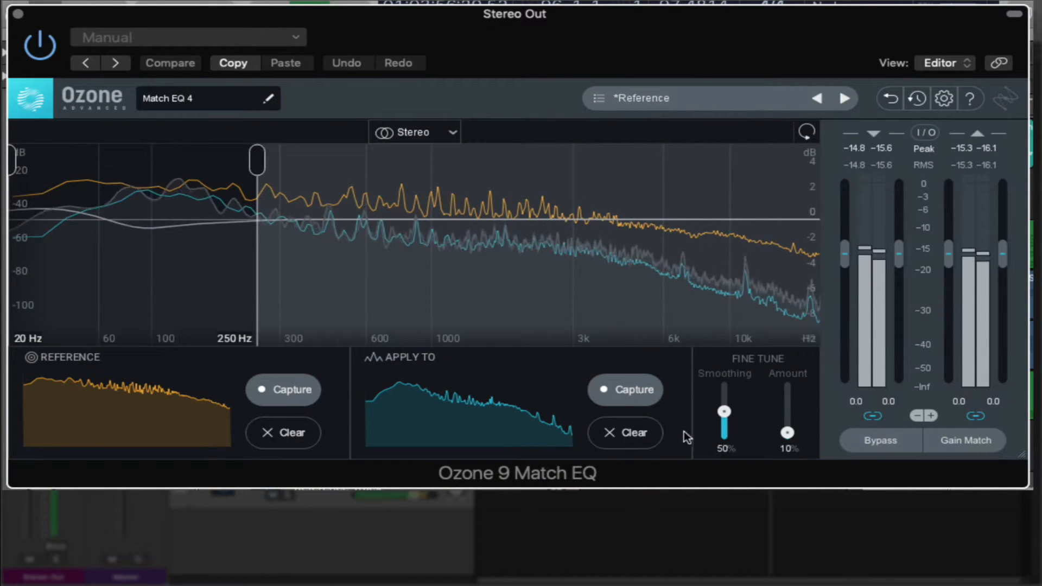
Set the first Match EQ's Smoothing to 32% and its Amount to 38%, then close its window
mouse_move(724, 412)
mouse_down()
mouse_move(726, 438)
mouse_move(725, 386)
mouse_move(730, 424)
mouse_up()
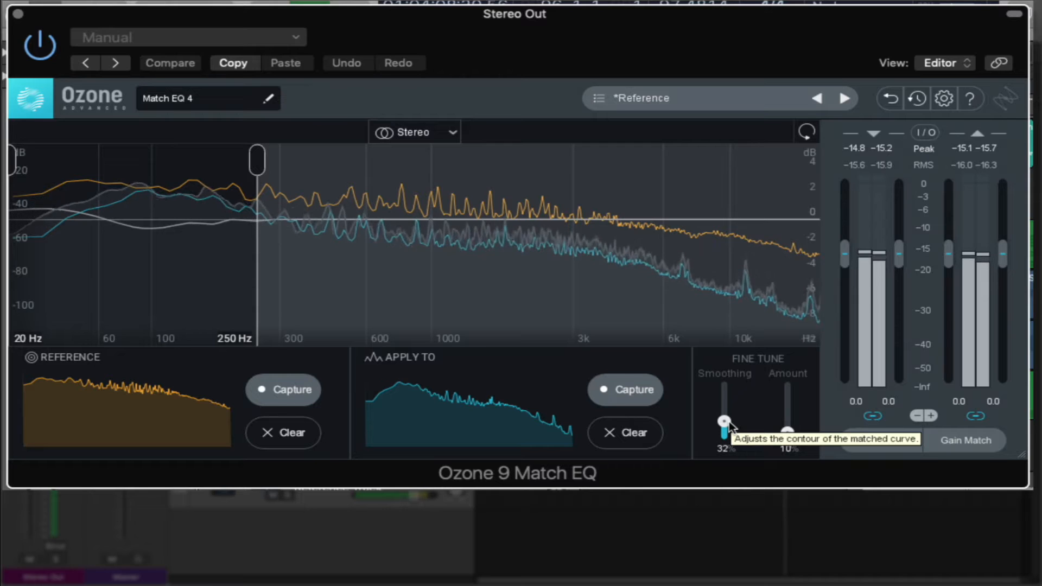
drag(730, 422, 729, 422)
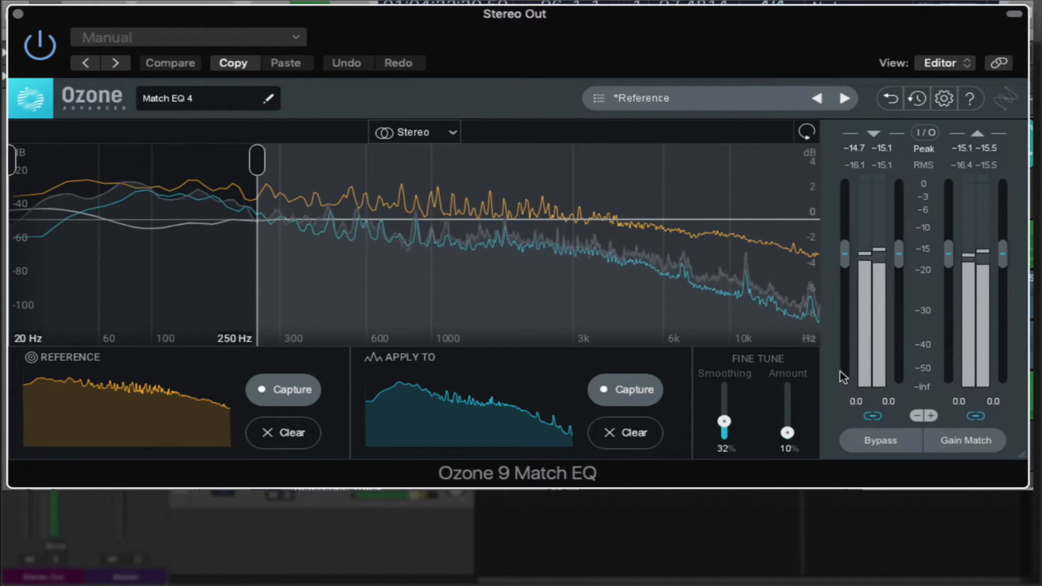
drag(787, 432, 783, 364)
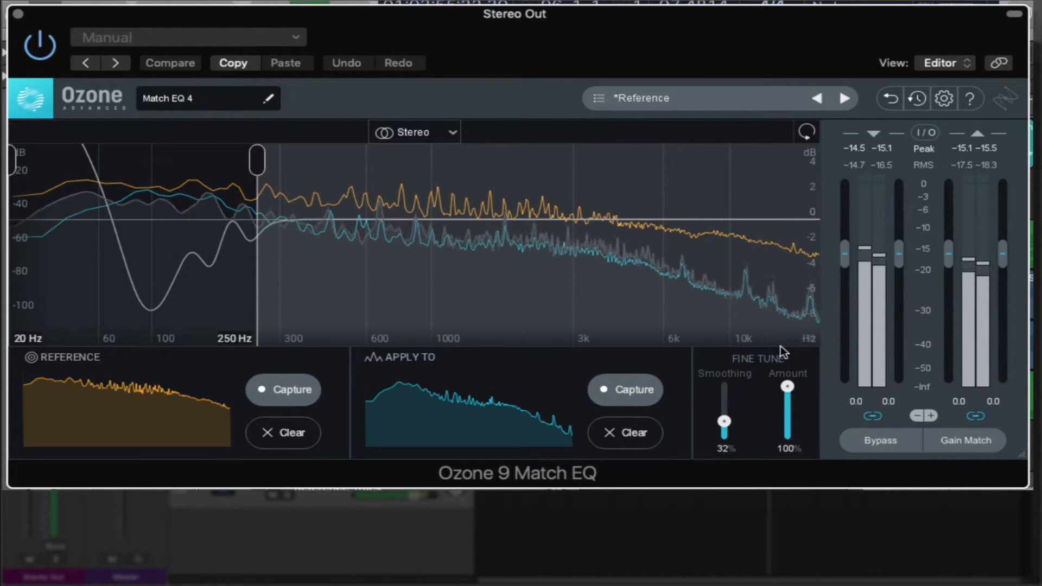
drag(786, 386, 785, 418)
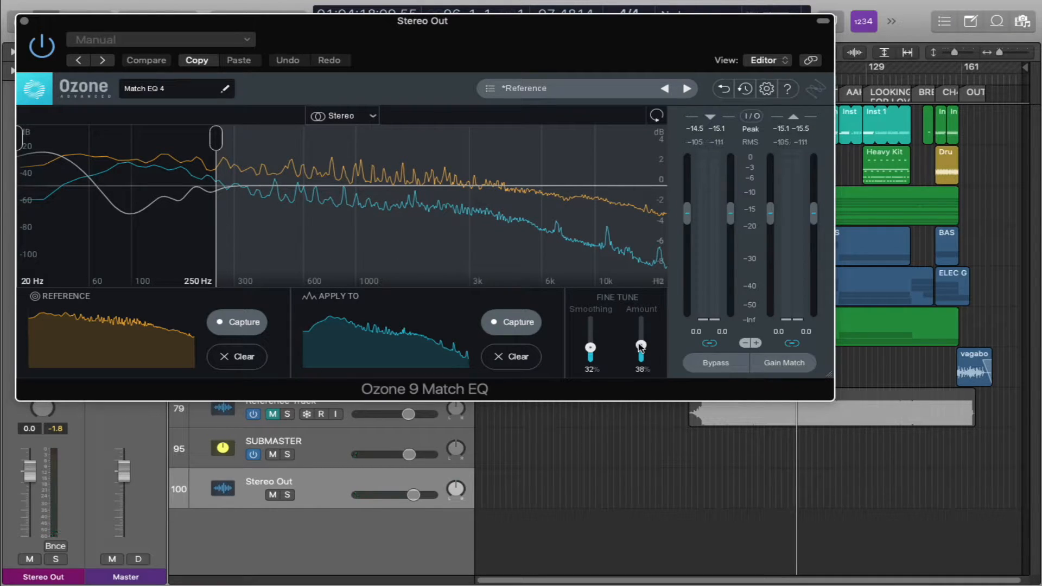
click(23, 22)
Enable the second Match EQ and, during playback, set its Smoothing to 14% and its Amount to 43%
mouse_move(25, 274)
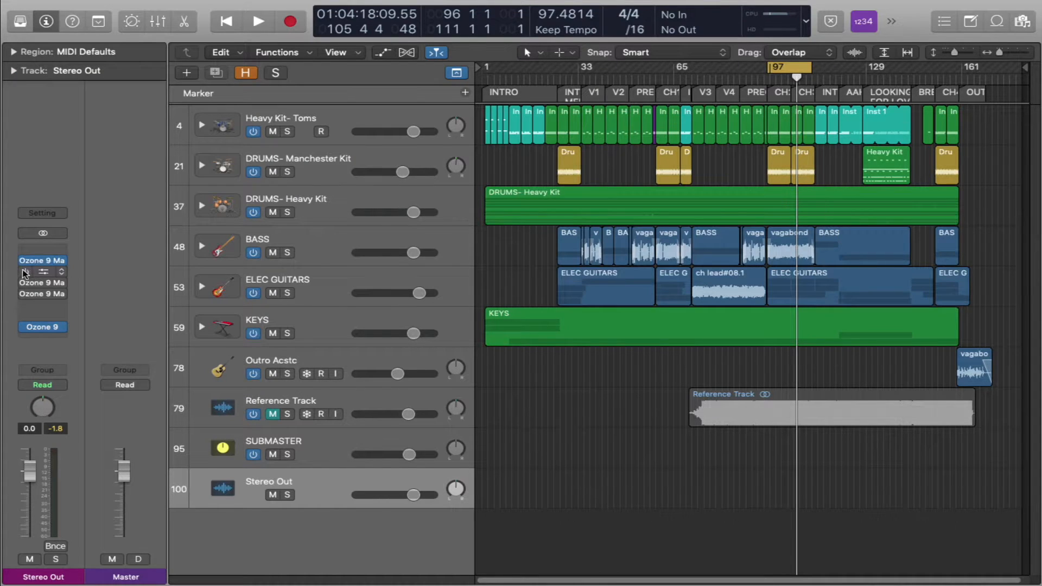
click(43, 273)
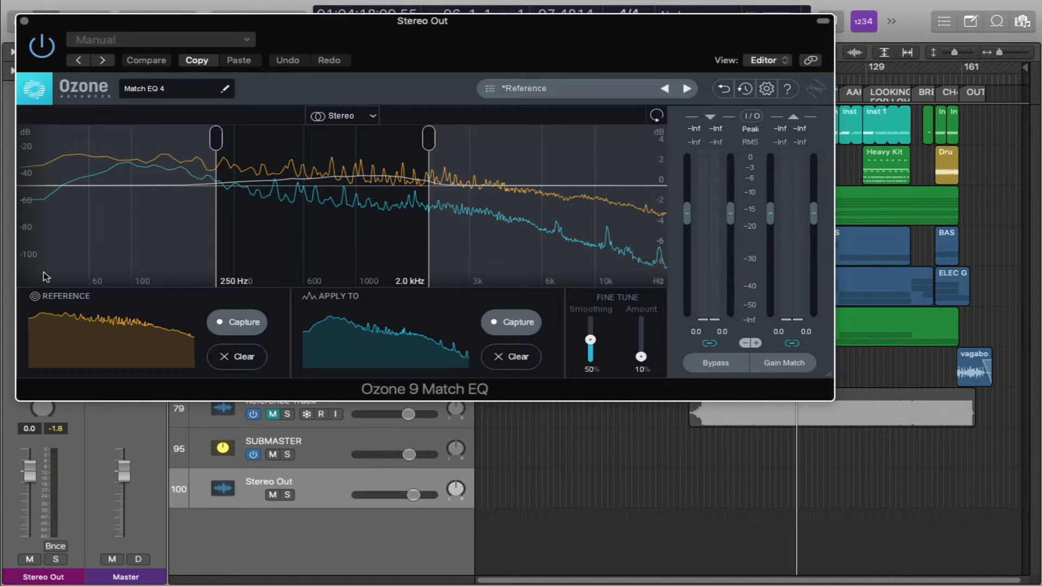
key(space)
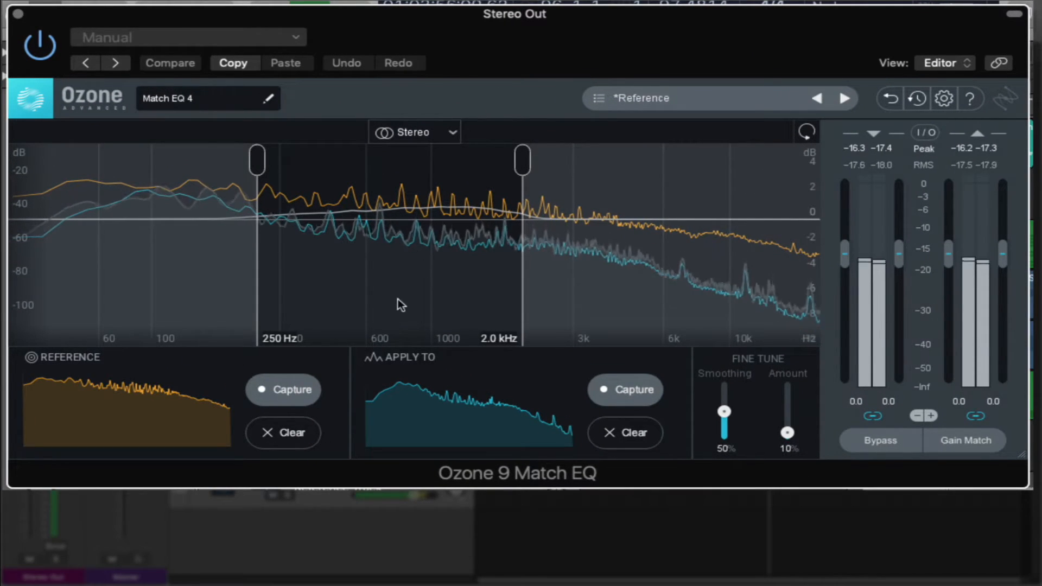
drag(724, 412, 726, 434)
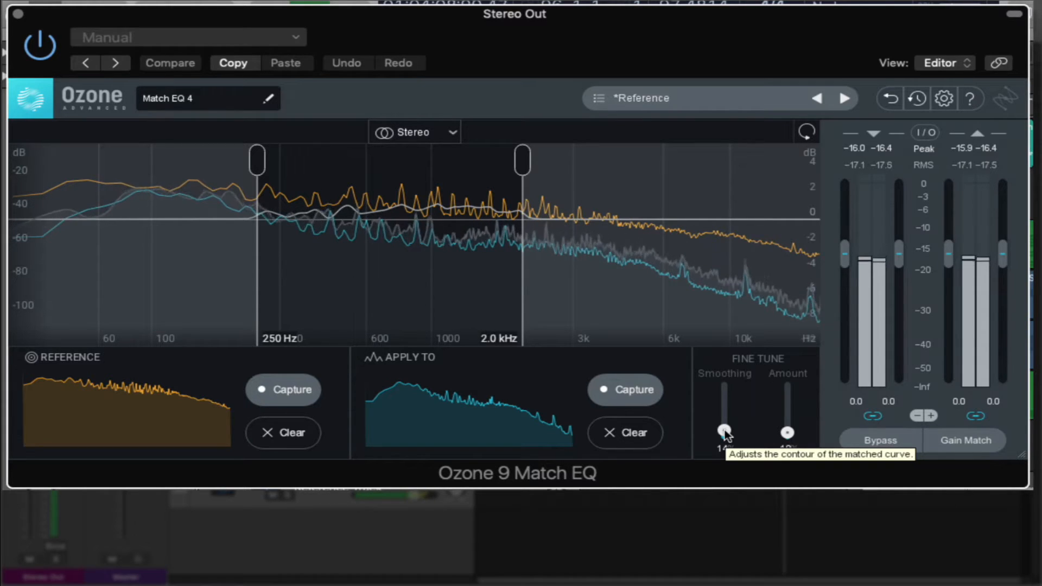
click(787, 432)
drag(787, 433, 788, 427)
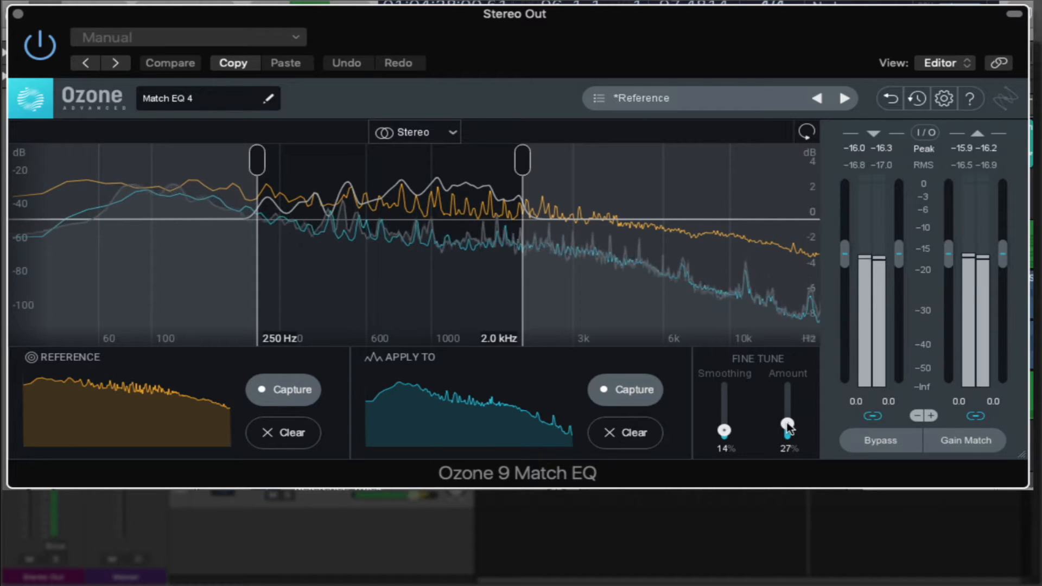
drag(788, 427, 788, 422)
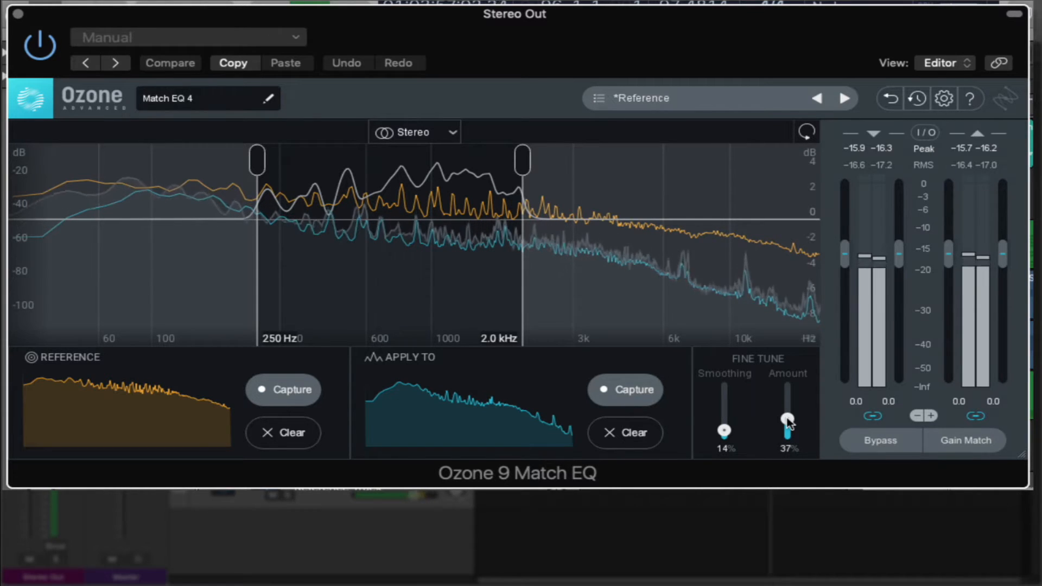
drag(787, 422, 788, 419)
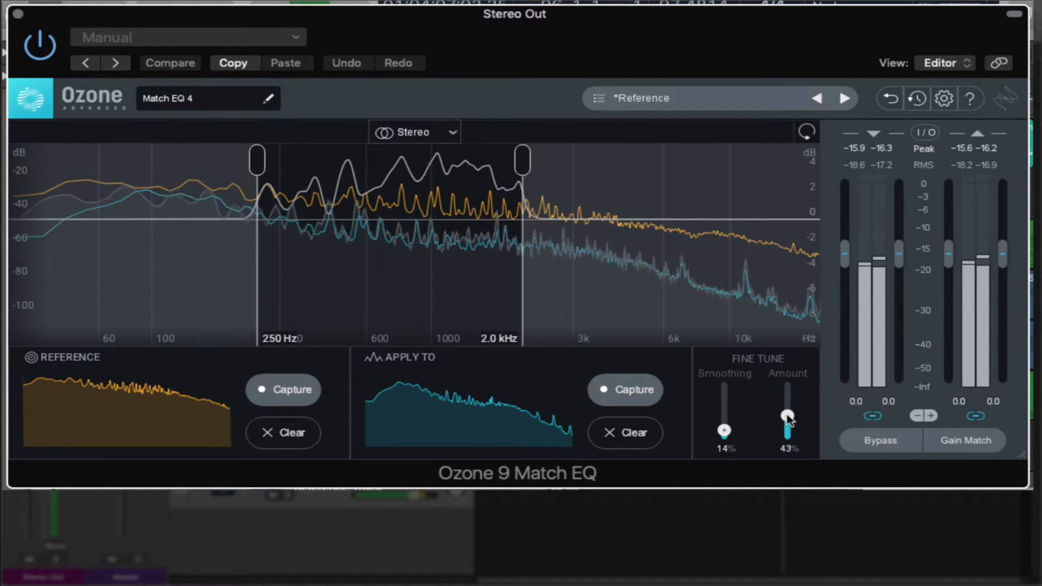
Compare the mix with the second Match EQ bypassed and active, leaving it enabled and closing its window
click(43, 49)
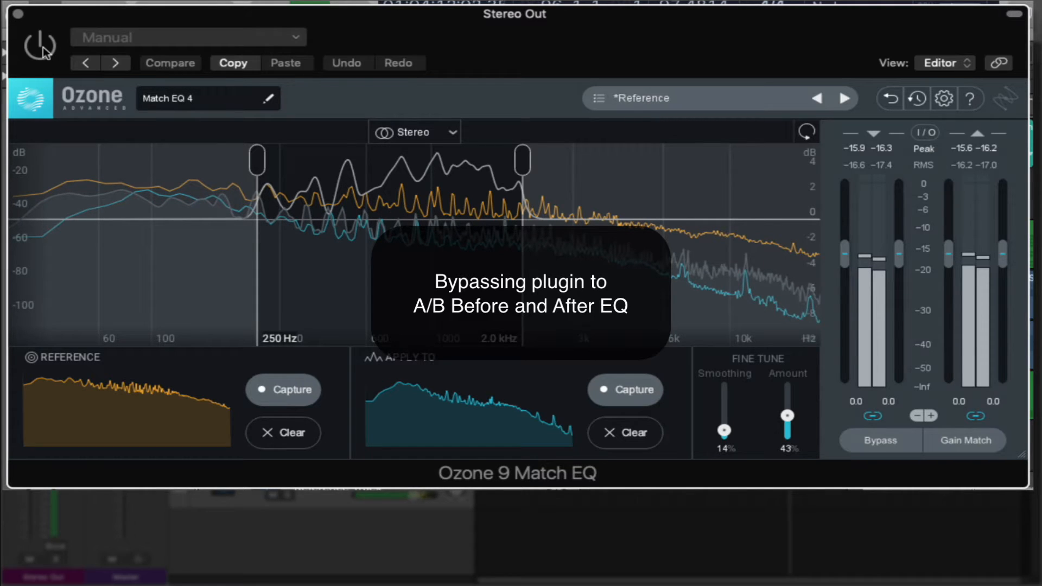
click(41, 48)
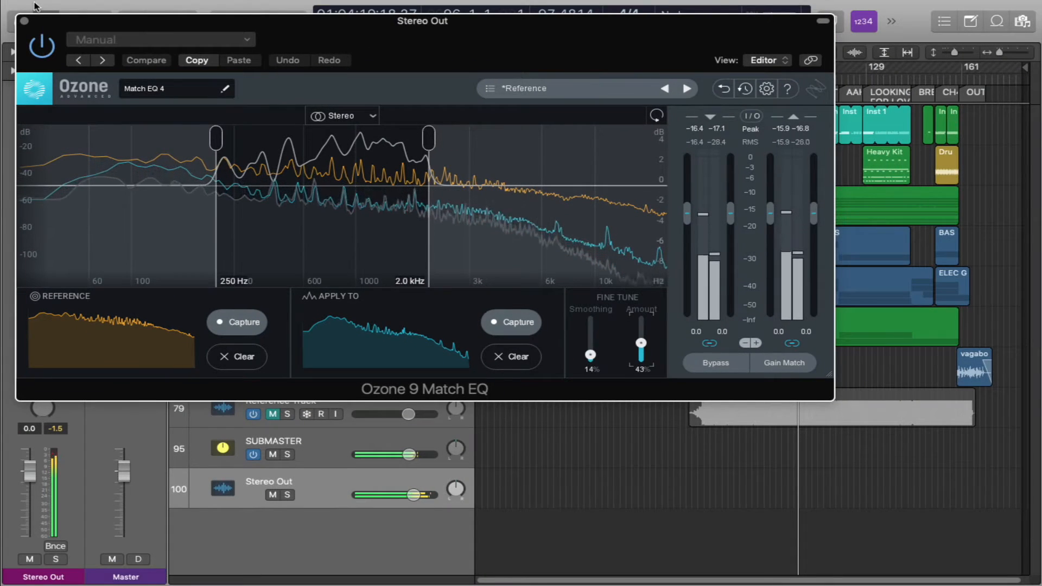
click(24, 21)
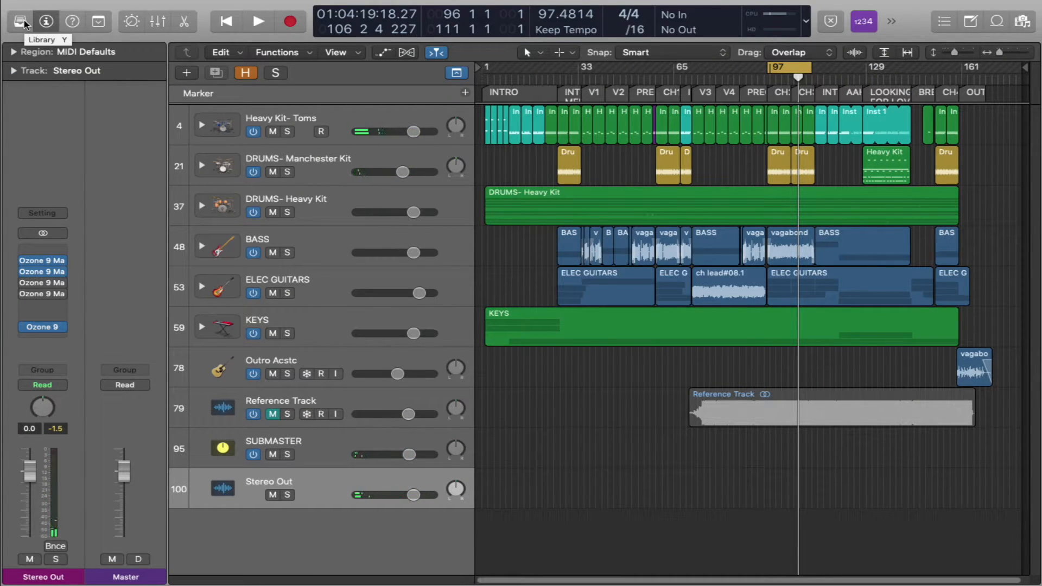
Enable the third Match EQ, set its Smoothing to 11% and Amount to 21% during playback, and compare it bypassed and active
mouse_move(27, 284)
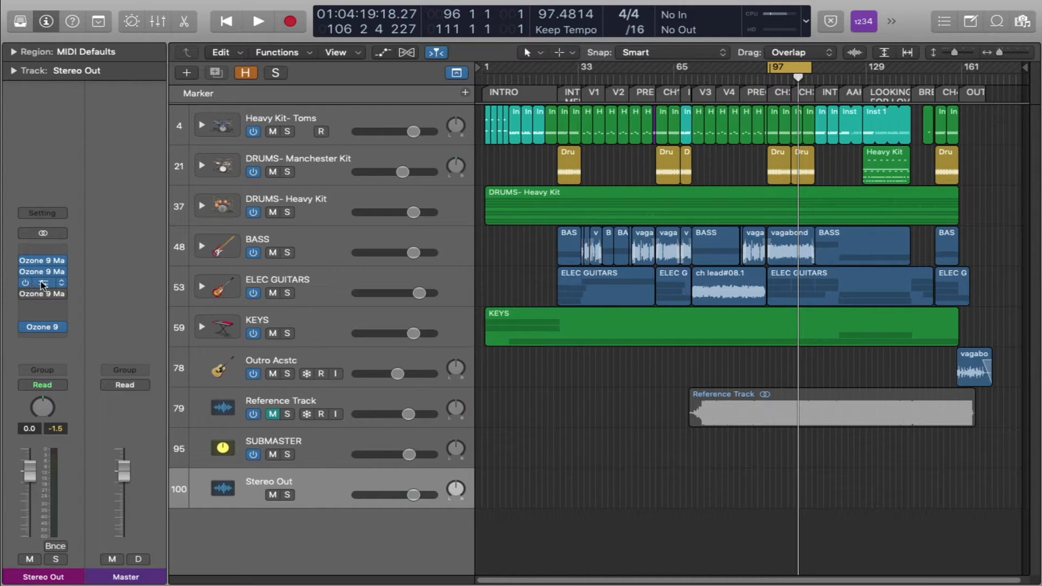
click(43, 284)
key(space)
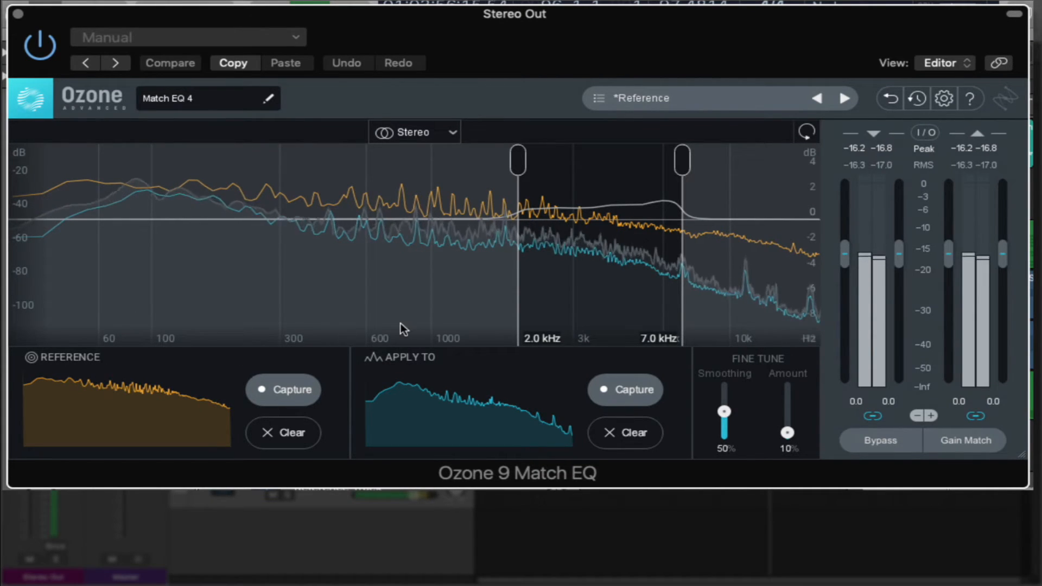
drag(724, 412, 725, 436)
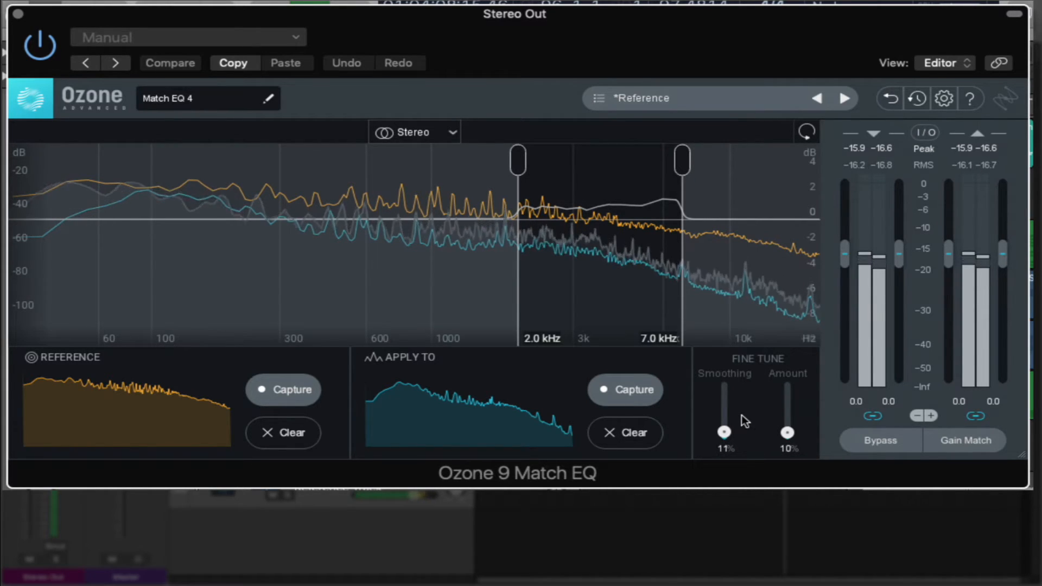
drag(786, 438, 787, 433)
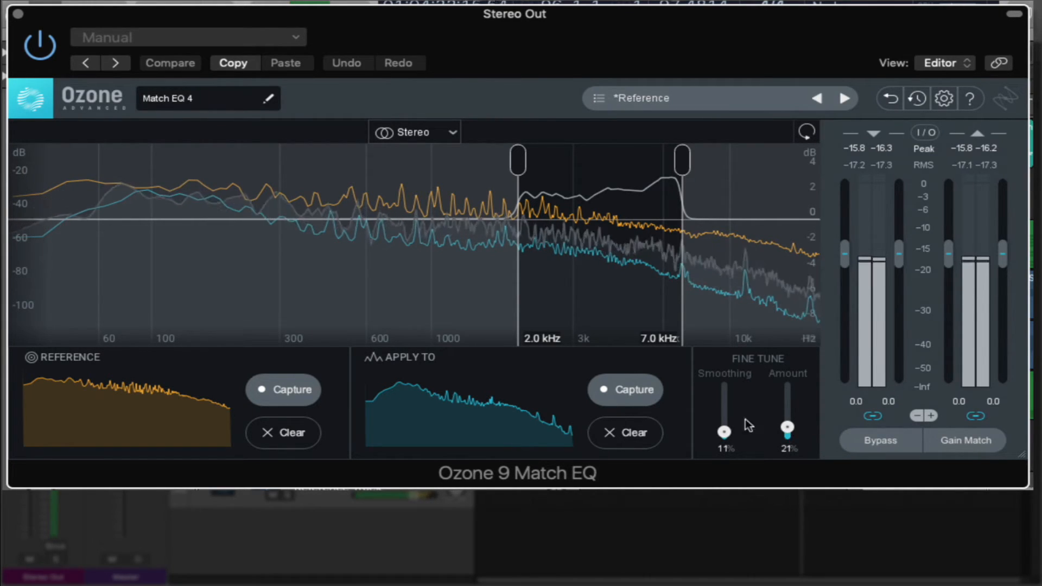
click(45, 50)
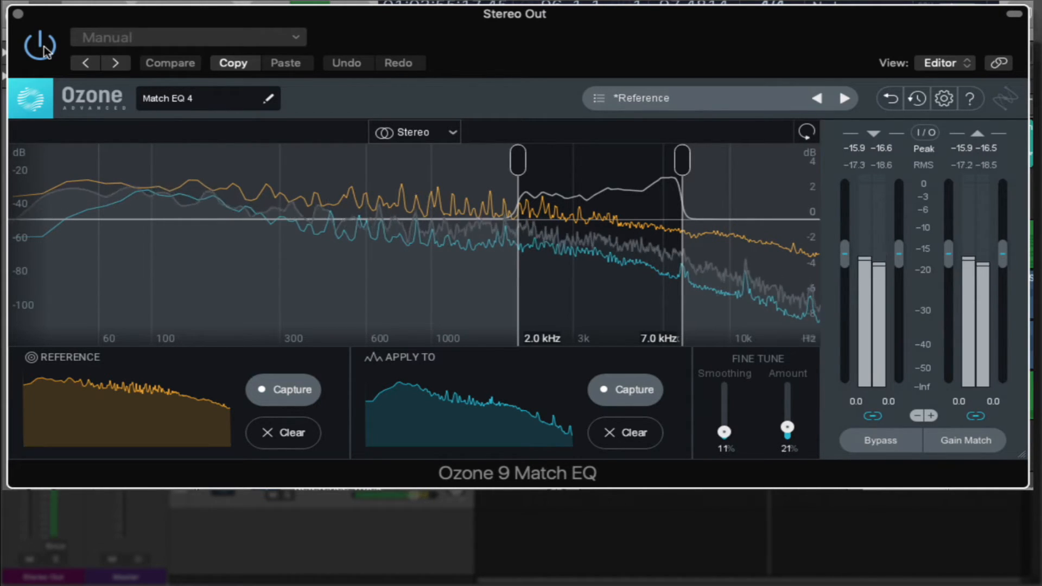
click(18, 14)
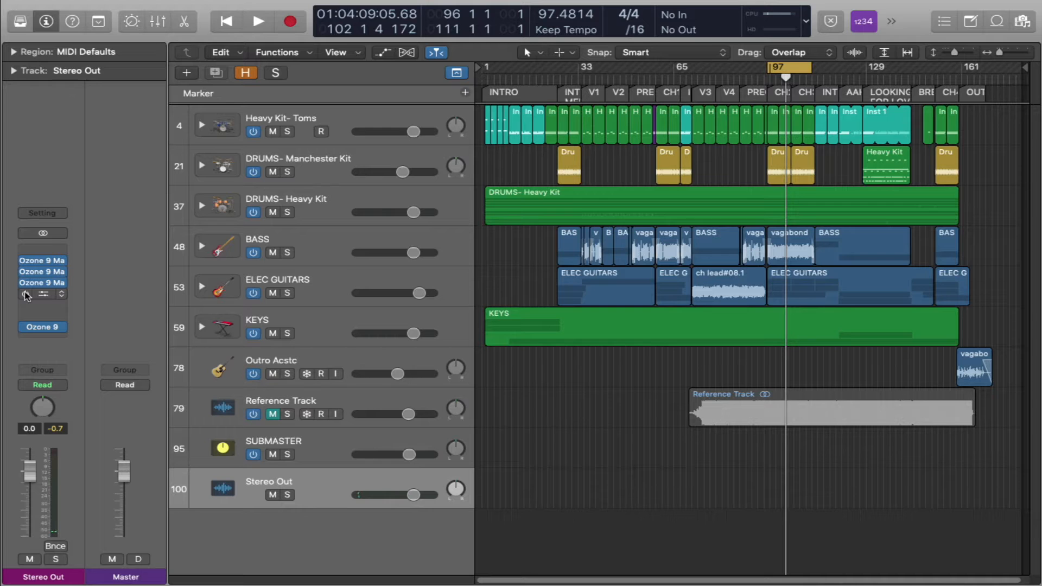
Enable the fourth Match EQ and, during playback, set its Smoothing to 3% and its Amount to 17%
key(space)
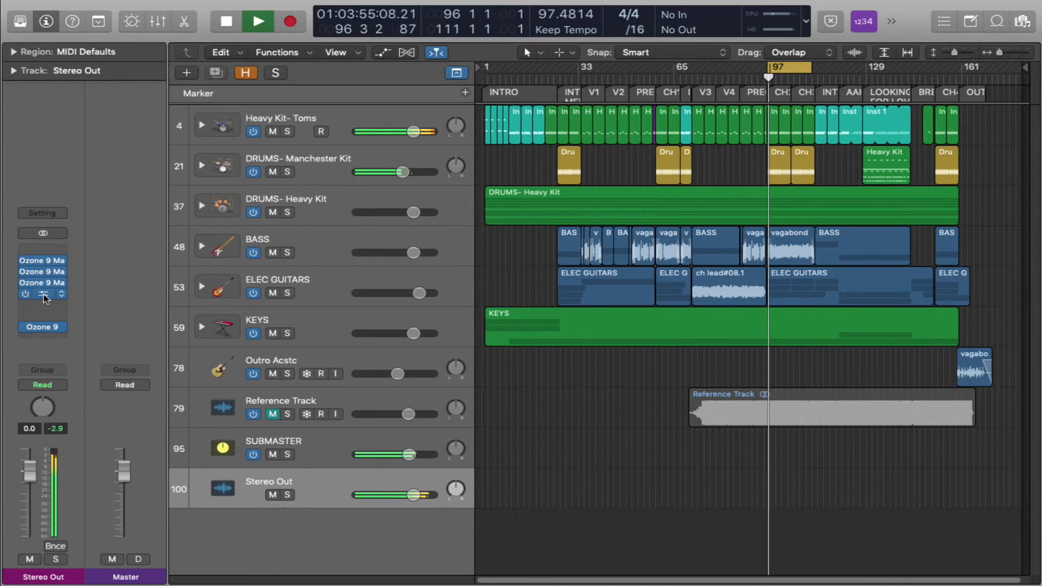
click(43, 294)
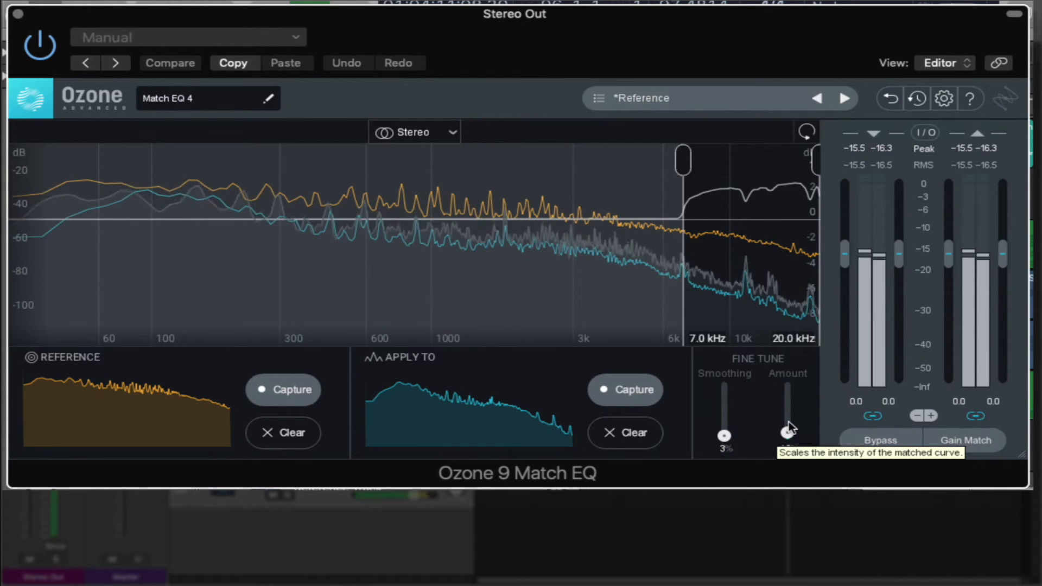
drag(788, 423, 788, 433)
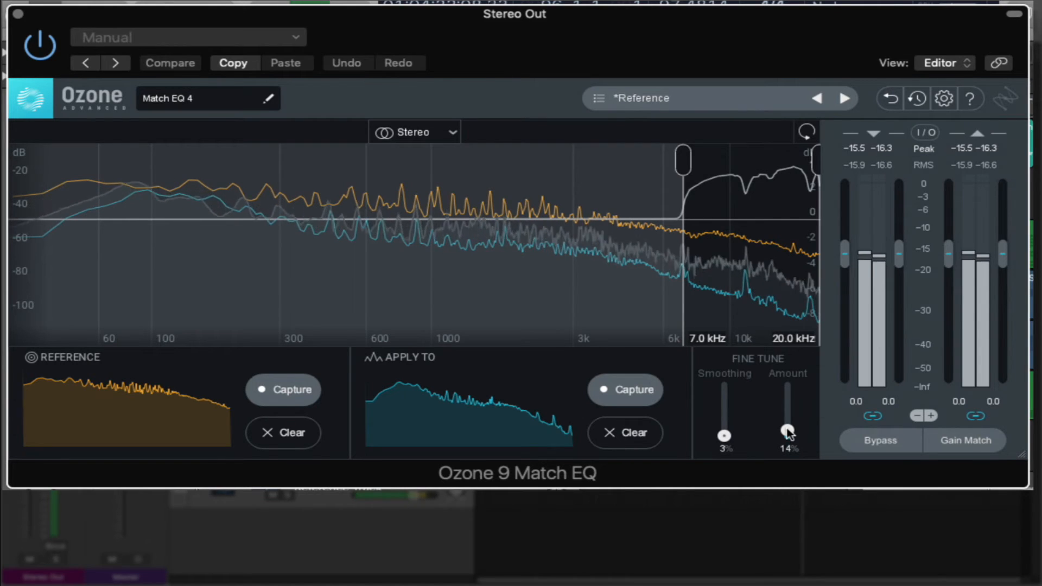
drag(788, 433, 788, 431)
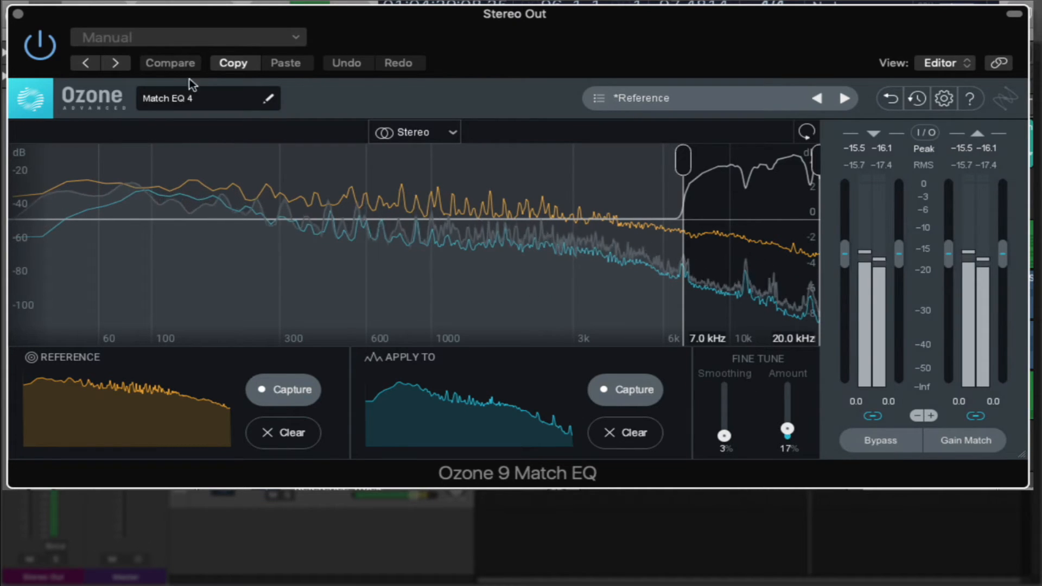
Compare the fourth Match EQ bypassed and active, and play the mix with all four Match EQ instances enabled
click(39, 47)
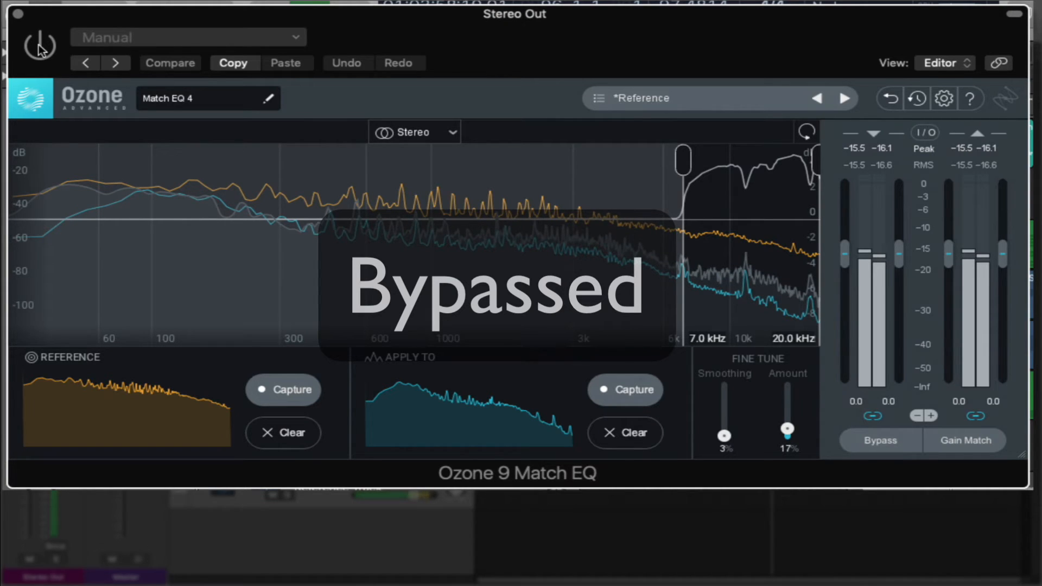
click(39, 47)
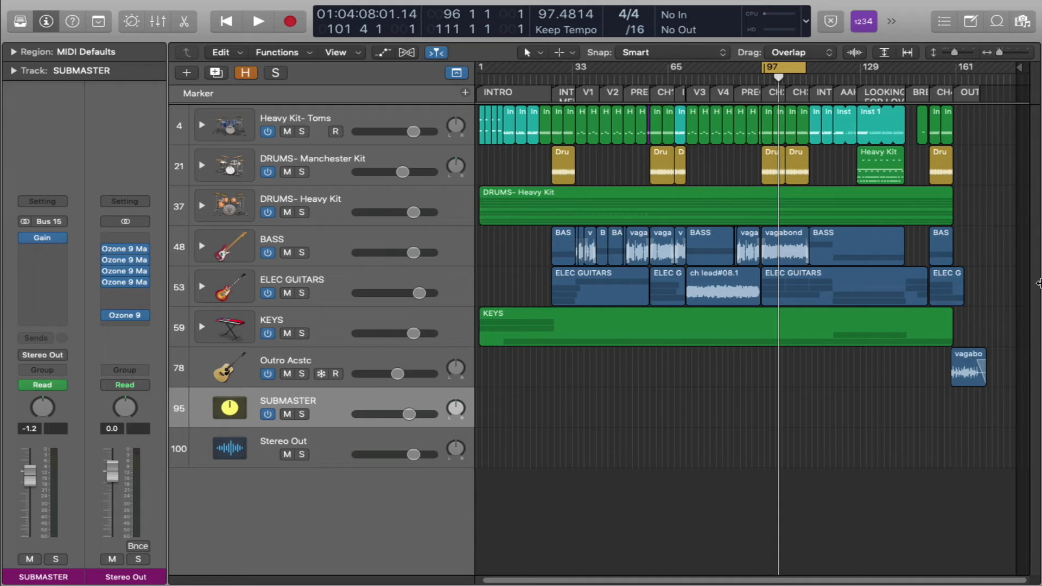
key(space)
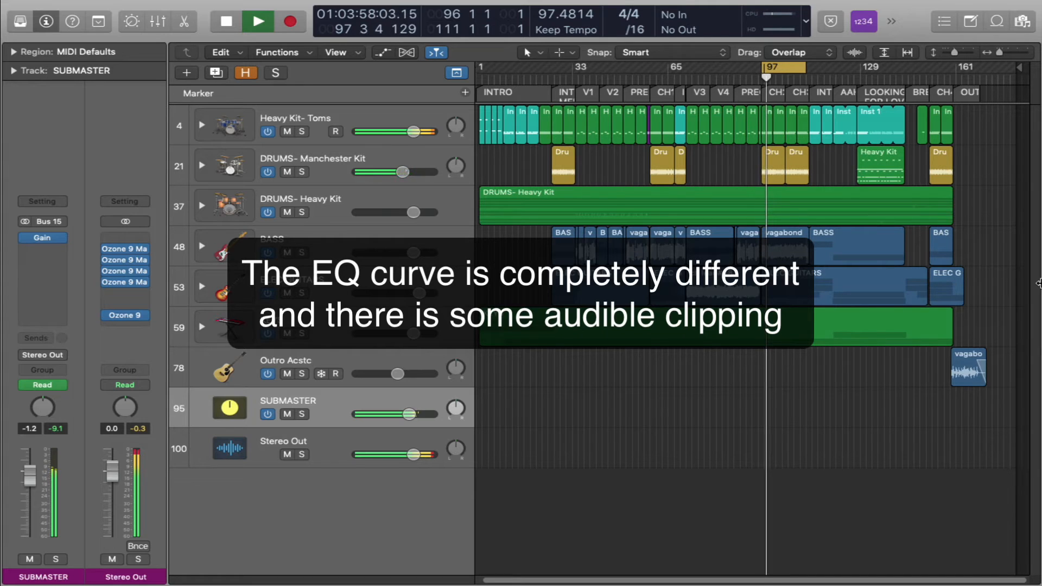
key(space)
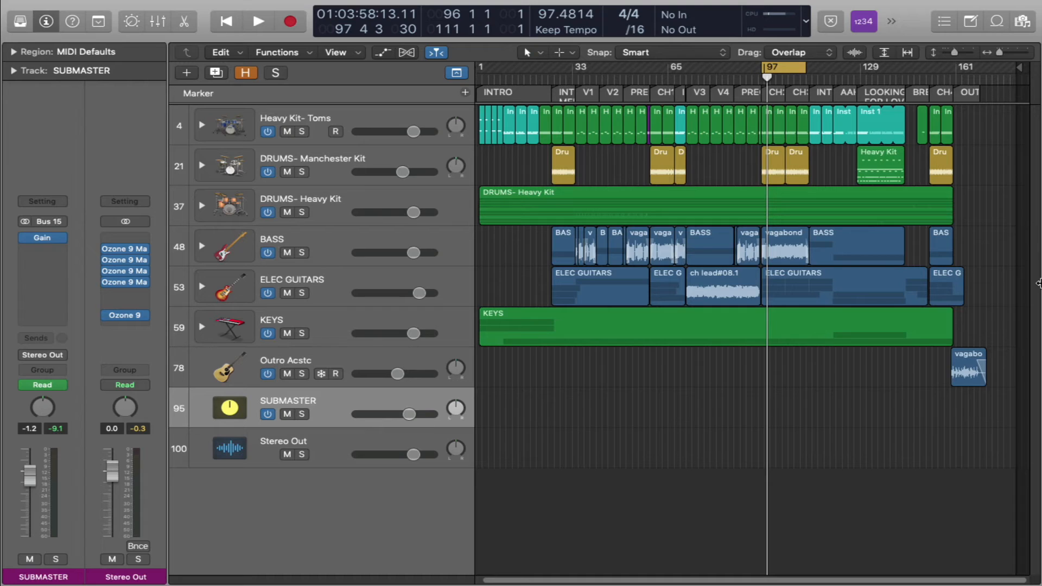
Sweep the first Match EQ's Smoothing up to 94% and raise its Amount, restoring them to 32% and 38% before closing its window
click(127, 251)
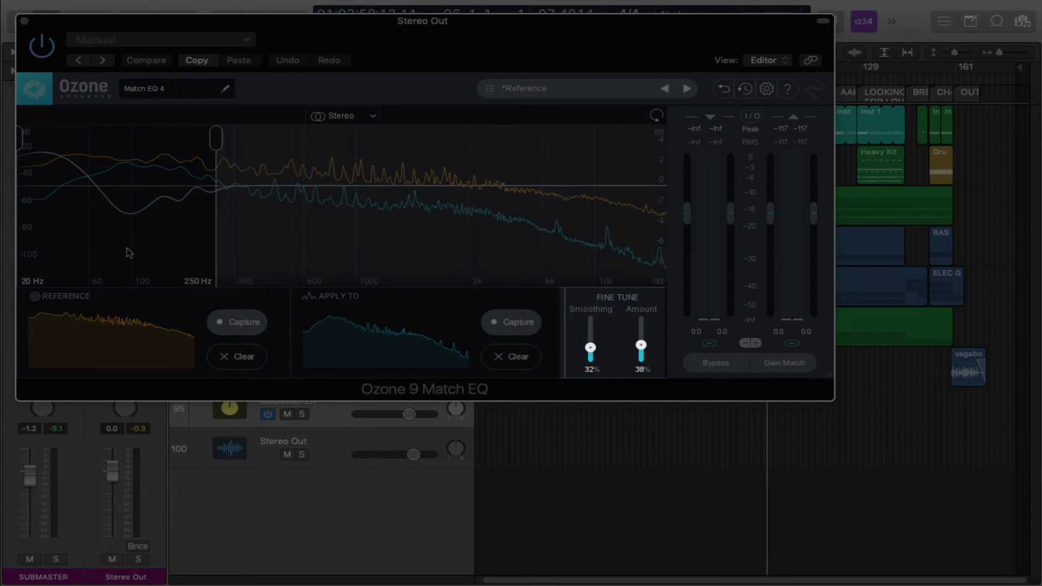
drag(591, 348, 591, 320)
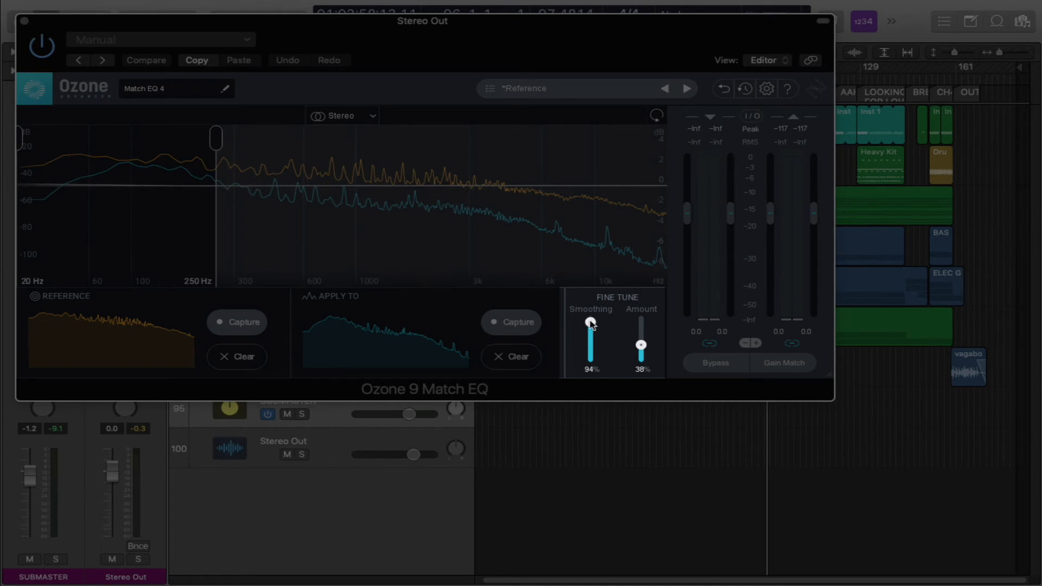
click(591, 371)
text(32)
key(Return)
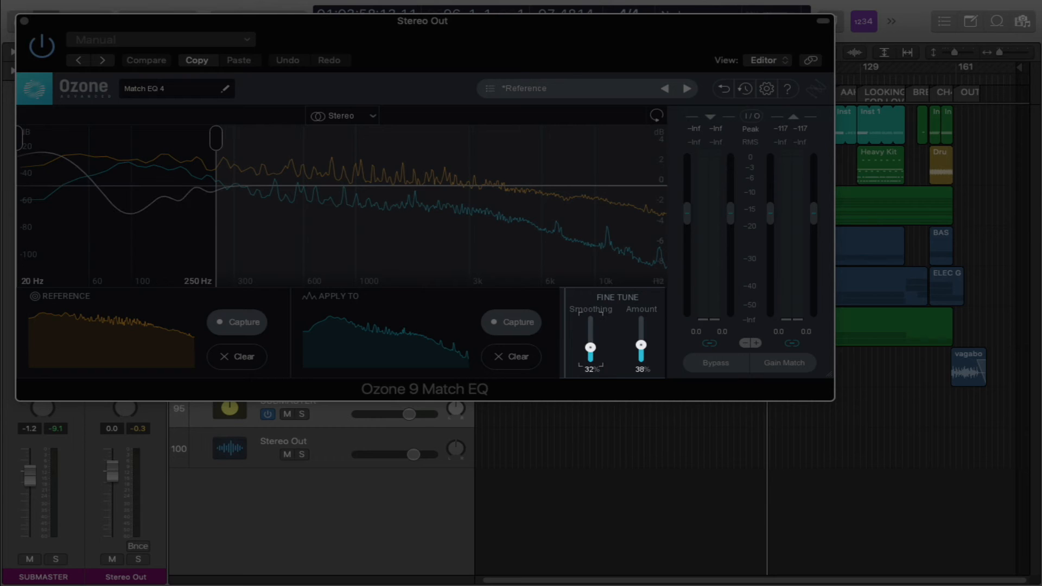
drag(640, 345, 641, 320)
click(641, 369)
text(3)
key(Return)
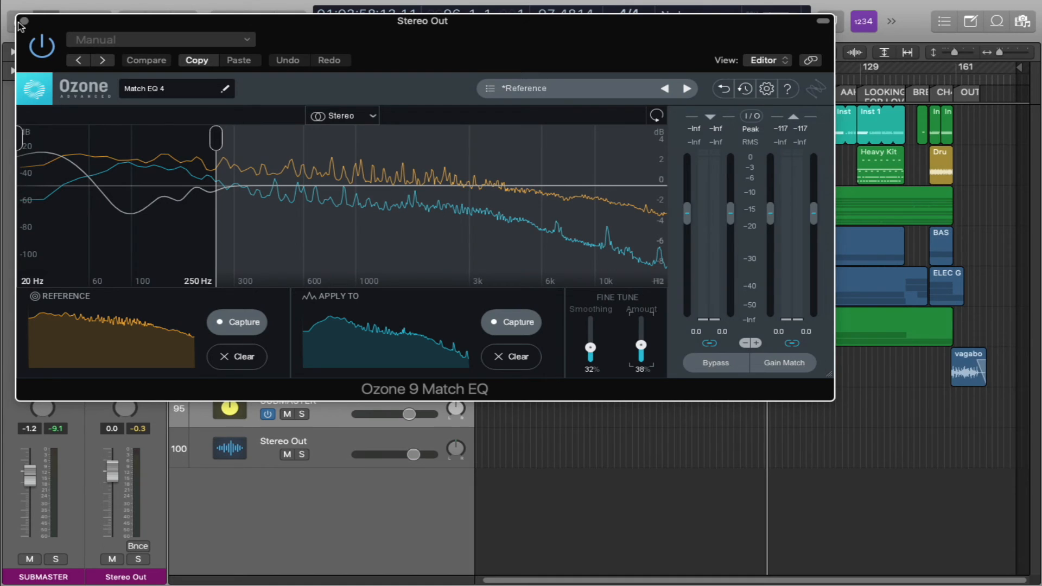
click(24, 20)
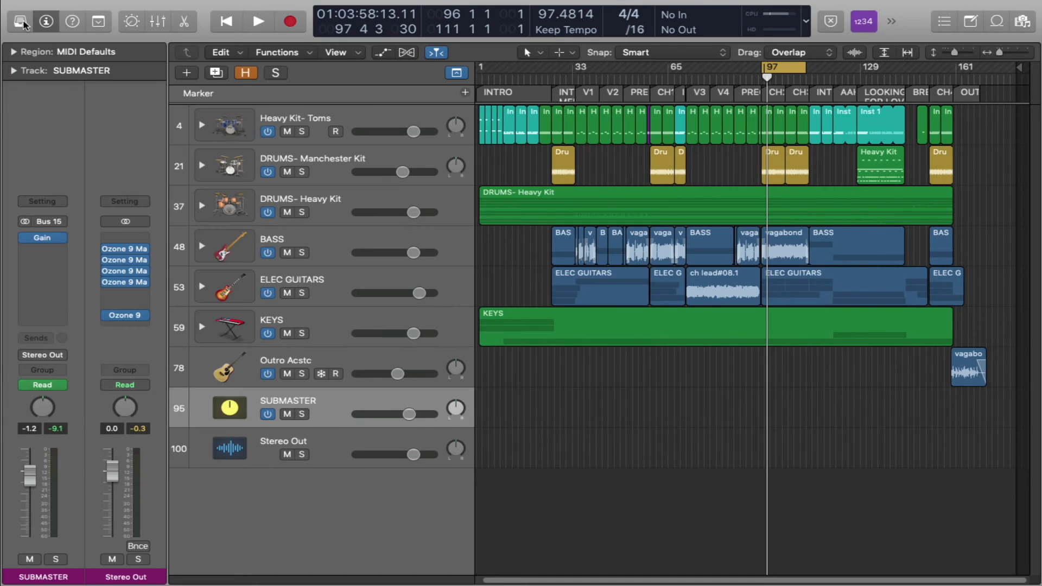
Try the second Match EQ's Amount at 100%, restoring Amount to 43% with Smoothing at 14%, and close its window
click(127, 264)
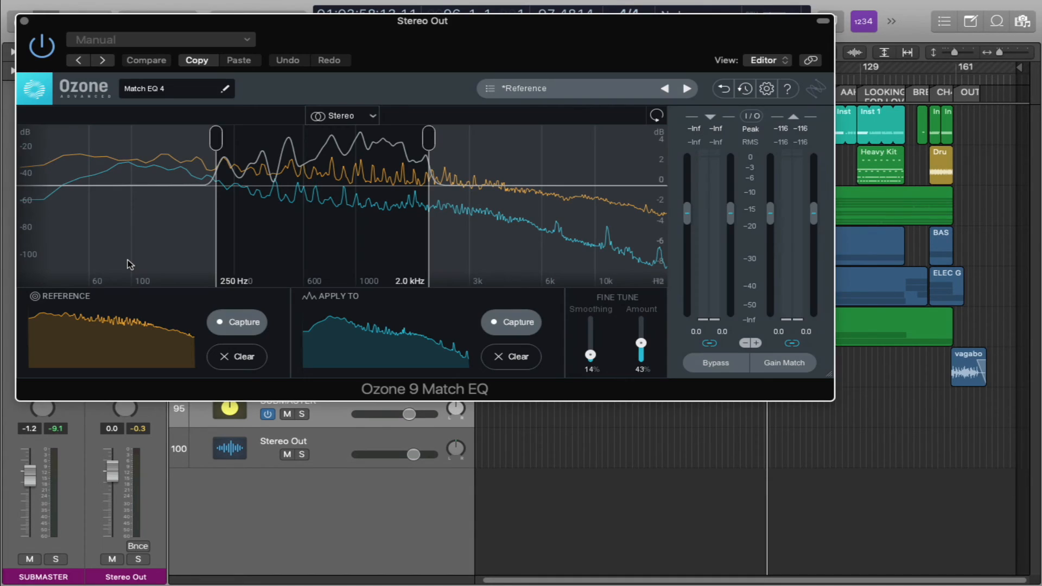
click(589, 369)
key(Return)
drag(641, 343, 641, 320)
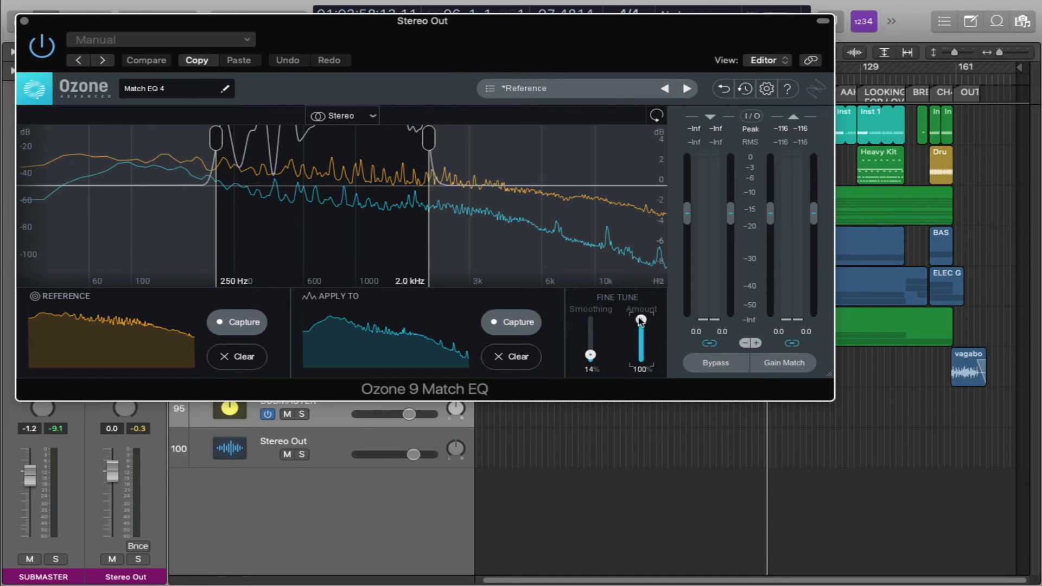
click(641, 370)
text(43)
key(Return)
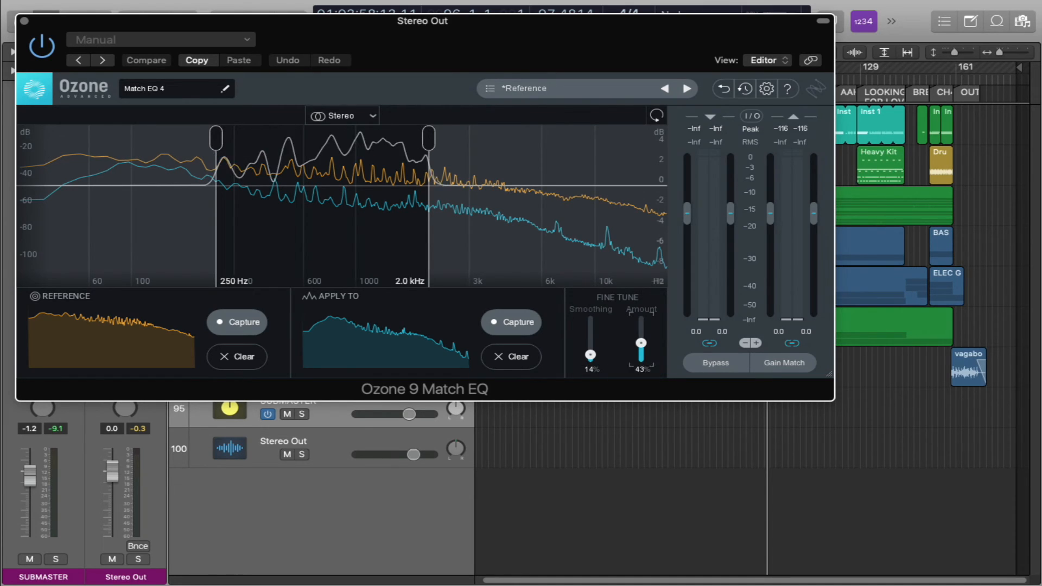
click(24, 20)
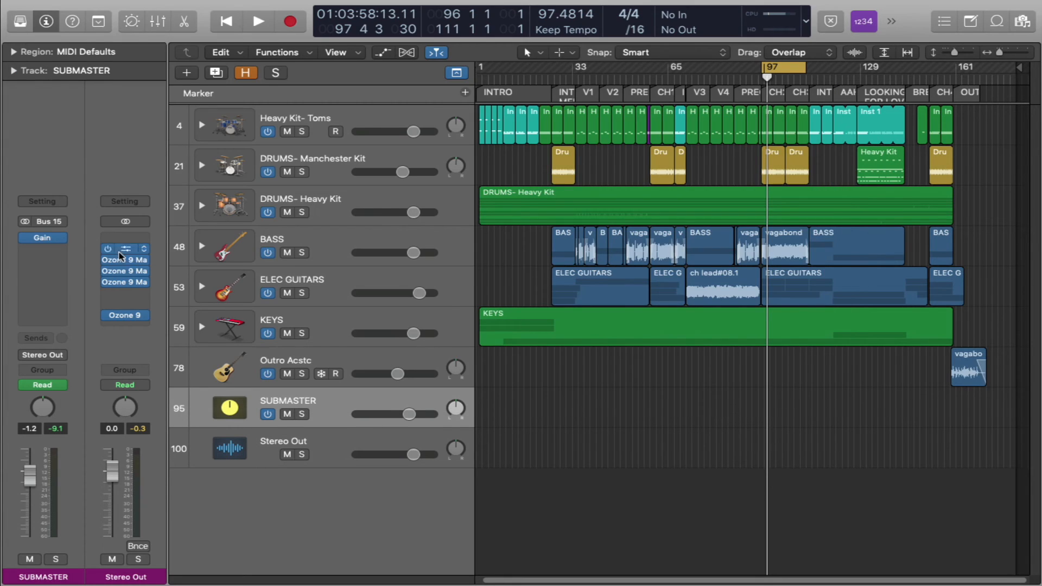
Sweep the third Match EQ's Smoothing up to 100% and raise its Amount, restoring them to 11% and 21%
click(125, 271)
drag(591, 355, 591, 298)
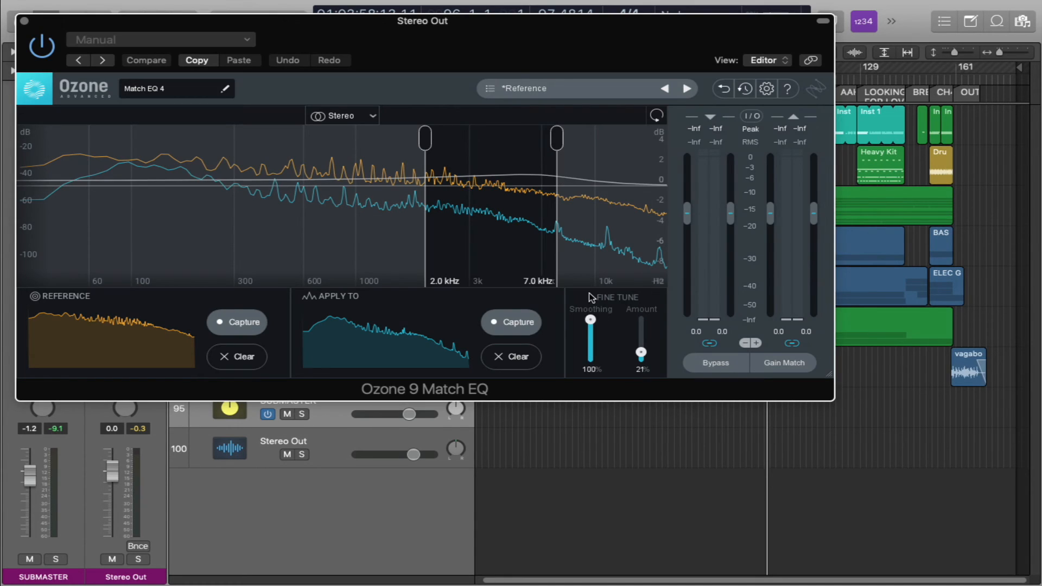
click(596, 370)
text(11)
key(Return)
drag(641, 353, 641, 321)
click(640, 370)
text(21)
key(Return)
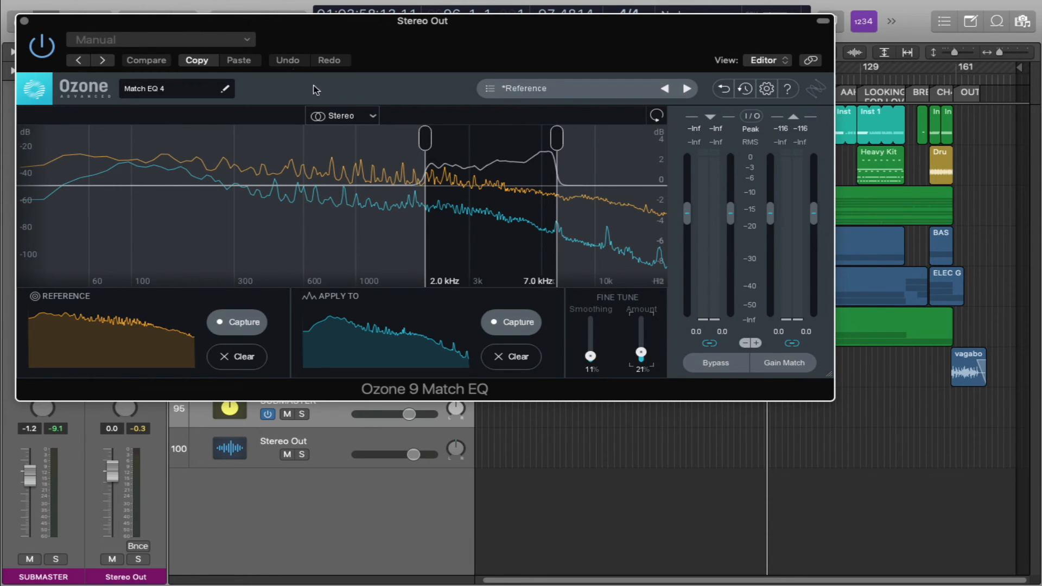
click(24, 21)
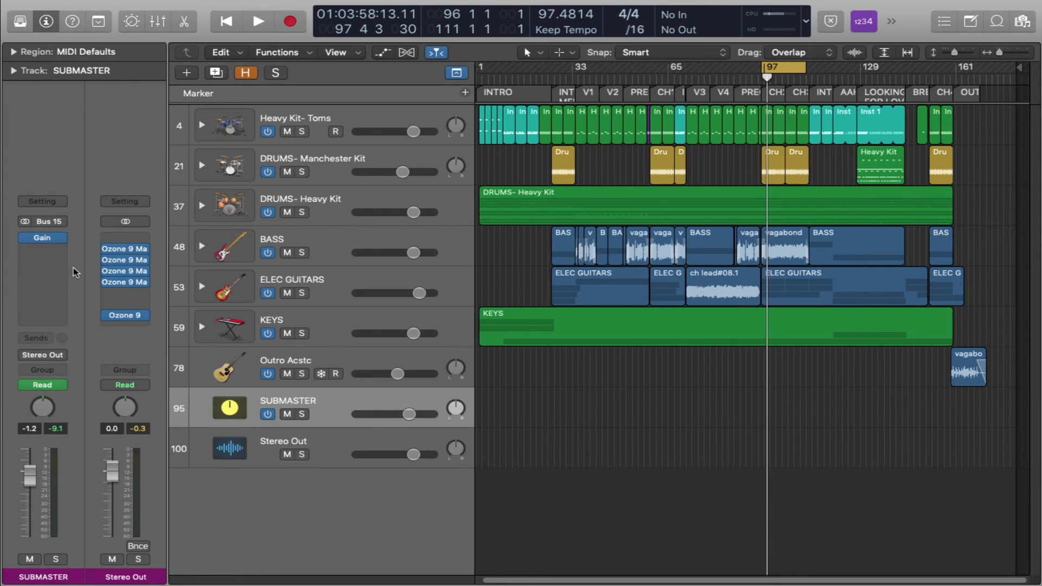
Raise the fourth Match EQ's Smoothing and Amount, restoring them to 3% and 17%, and play the mix with its window closed
click(127, 284)
drag(590, 357, 589, 322)
click(591, 370)
text(3)
key(Return)
drag(641, 354, 641, 331)
click(641, 370)
text(17)
key(Return)
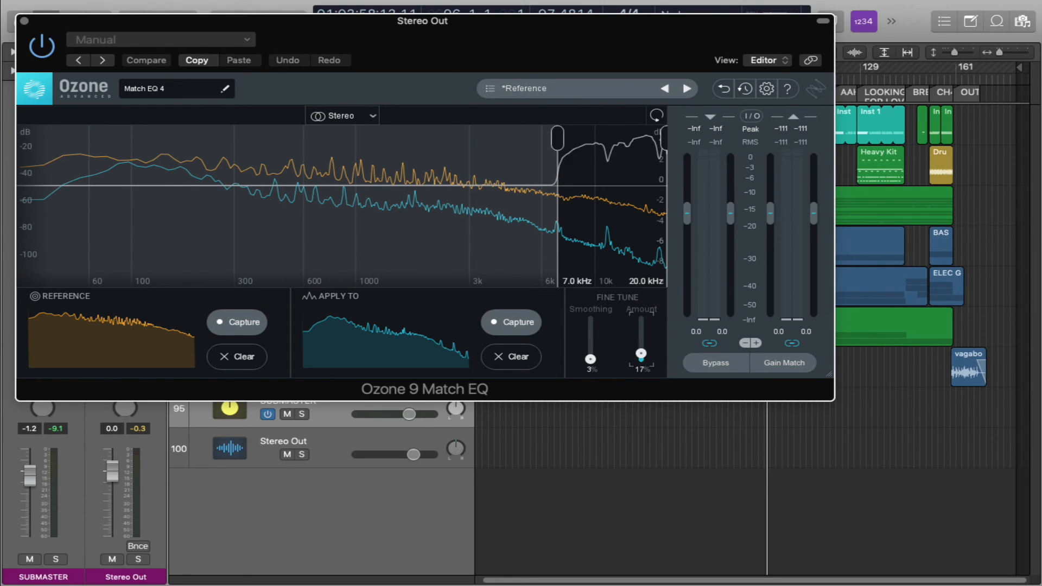
click(23, 23)
key(space)
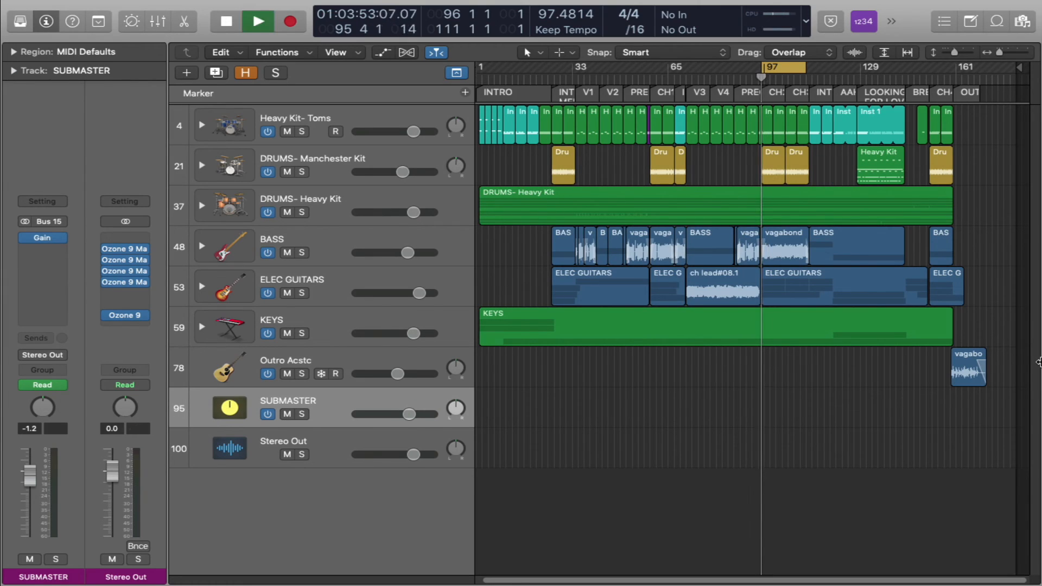